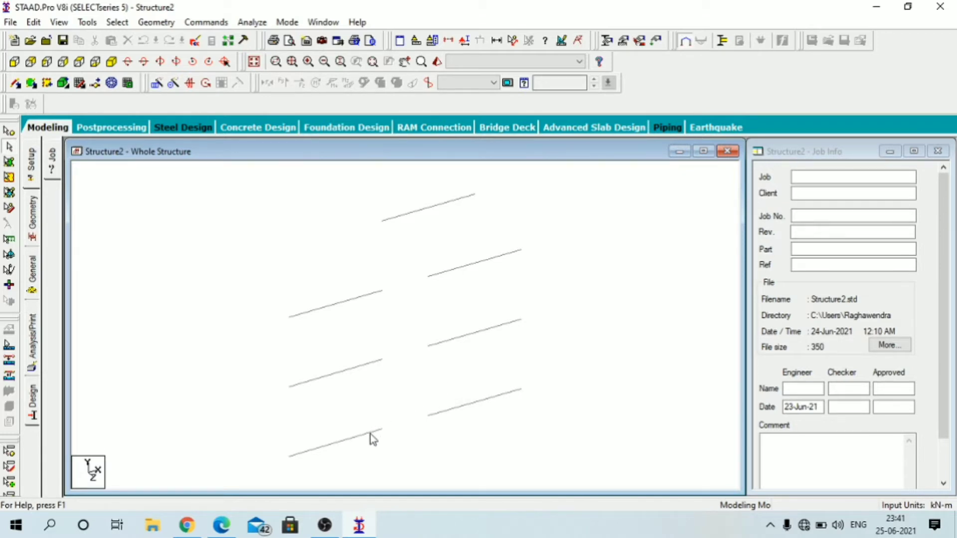
{"action": "middle_click_drag", "start_coordinate": [375, 438], "coordinate": [420, 388]}
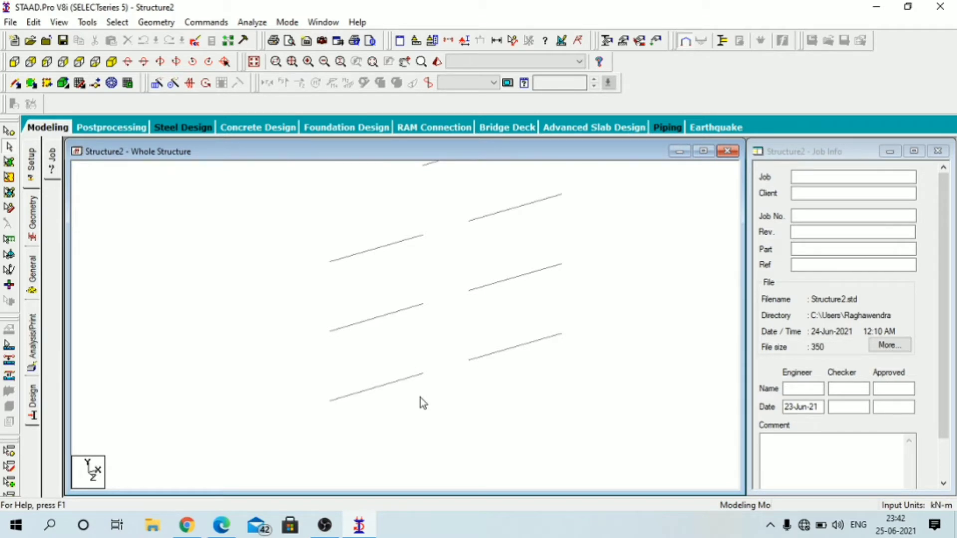
{"action": "middle_click_drag", "start_coordinate": [429, 408], "coordinate": [406, 433]}
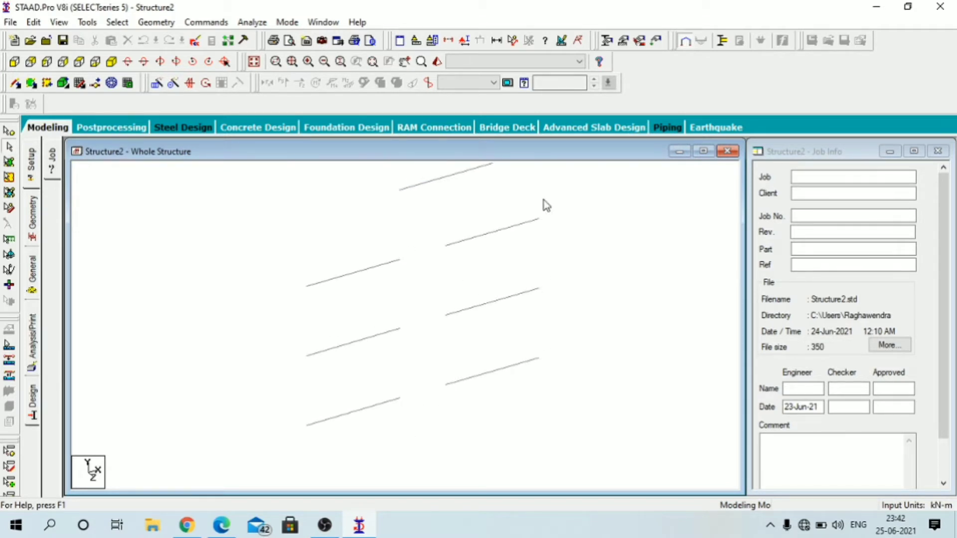
{"action": "middle_click_drag", "start_coordinate": [544, 202], "coordinate": [544, 223]}
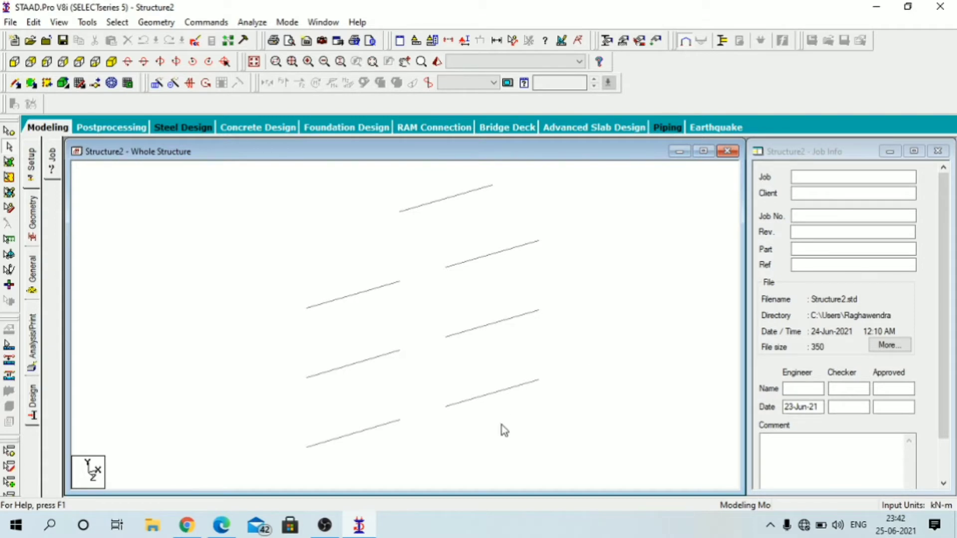
{"action": "middle_click_drag", "start_coordinate": [502, 429], "coordinate": [536, 425]}
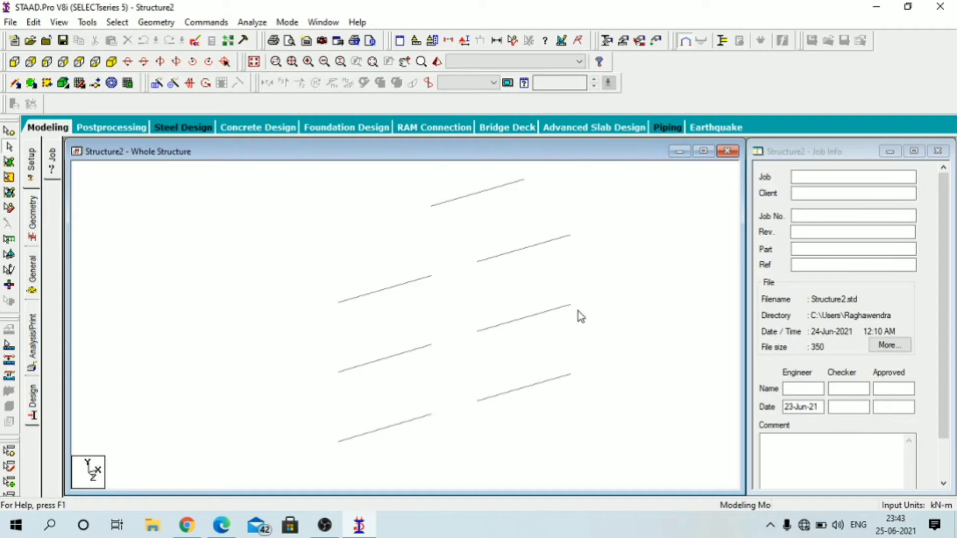
{"action": "scroll", "coordinate": [487, 427], "scroll_direction": "up", "scroll_amount": 2}
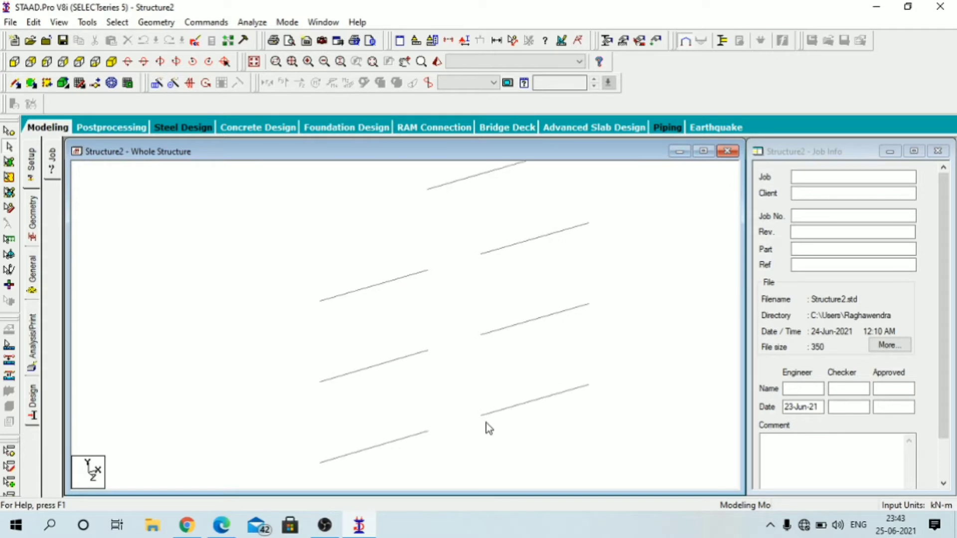
{"action": "scroll", "coordinate": [485, 422], "scroll_direction": "down", "scroll_amount": 3}
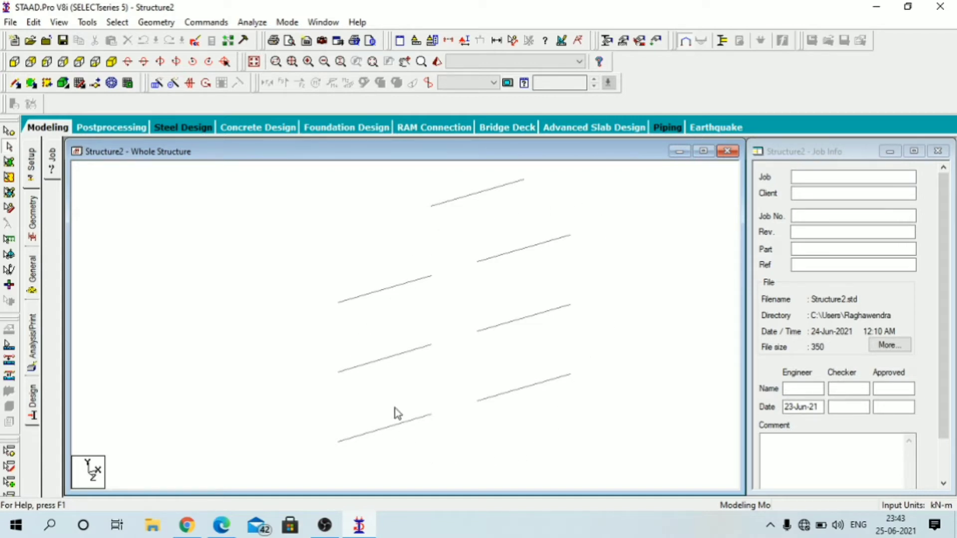
{"action": "scroll", "coordinate": [428, 456], "scroll_direction": "up", "scroll_amount": 3}
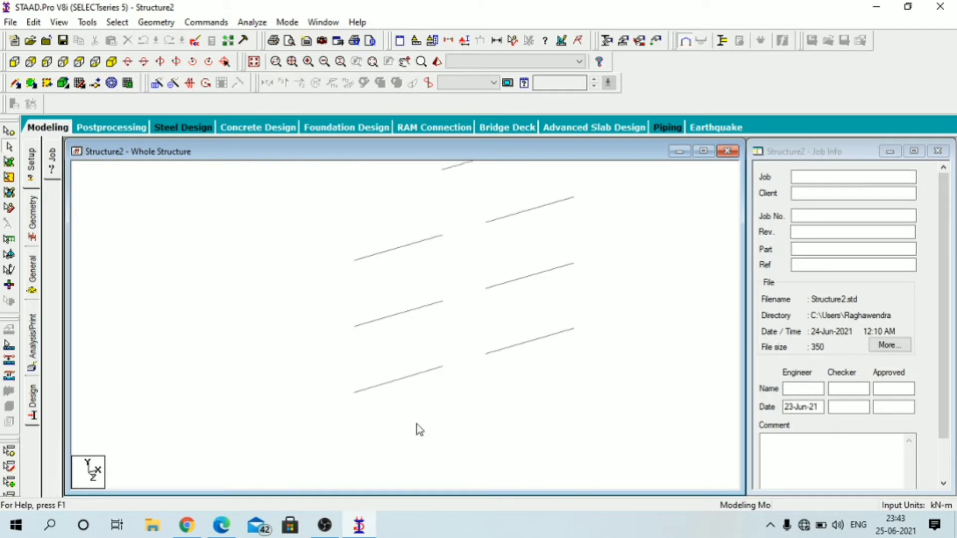
- Add primary load case 1 with the Dead loading type and the title LOAD CASE 1
{"action": "left_click", "coordinate": [31, 283]}
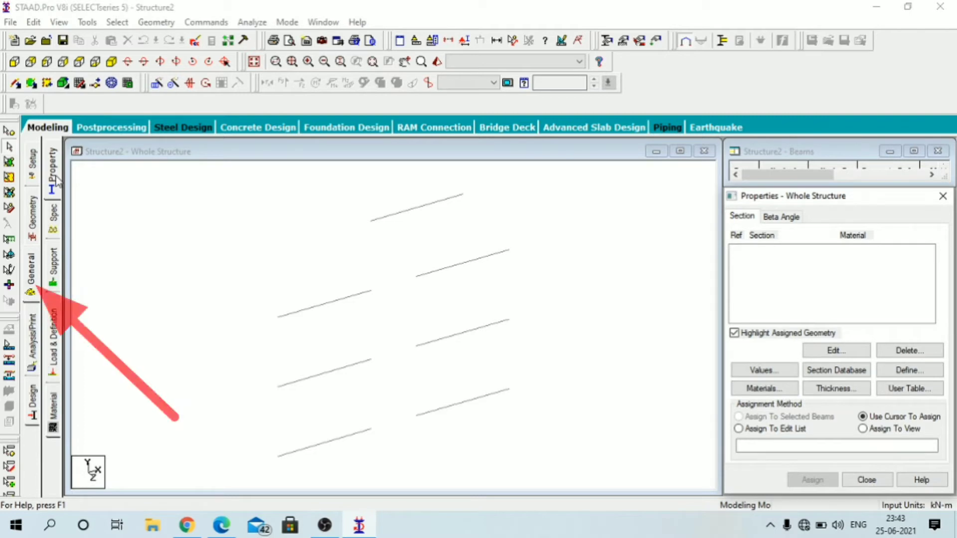
{"action": "left_click", "coordinate": [56, 360]}
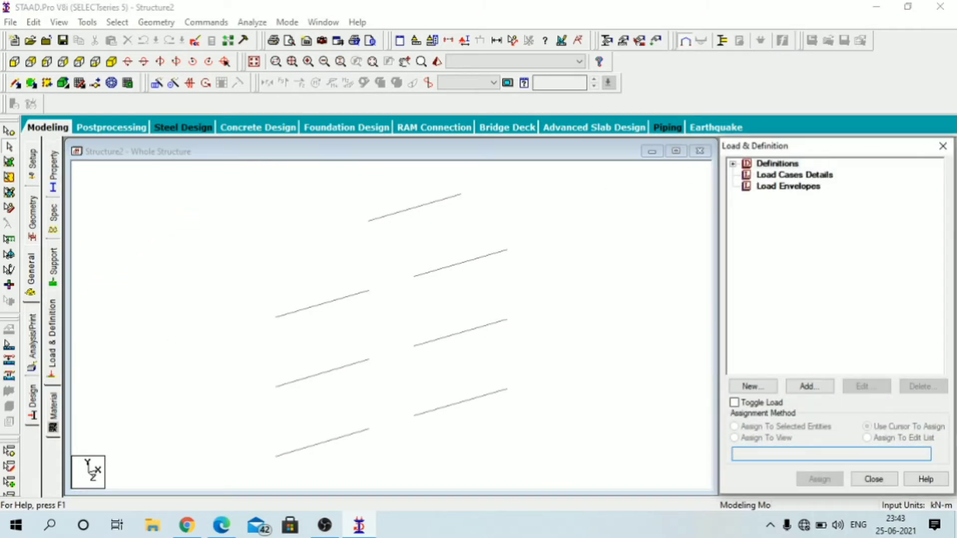
{"action": "left_click", "coordinate": [783, 178]}
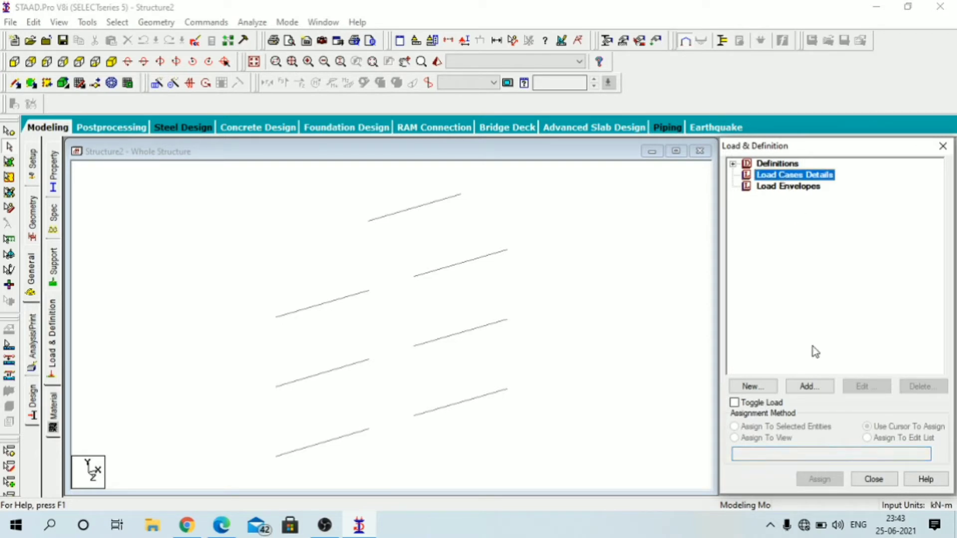
{"action": "left_click", "coordinate": [807, 386]}
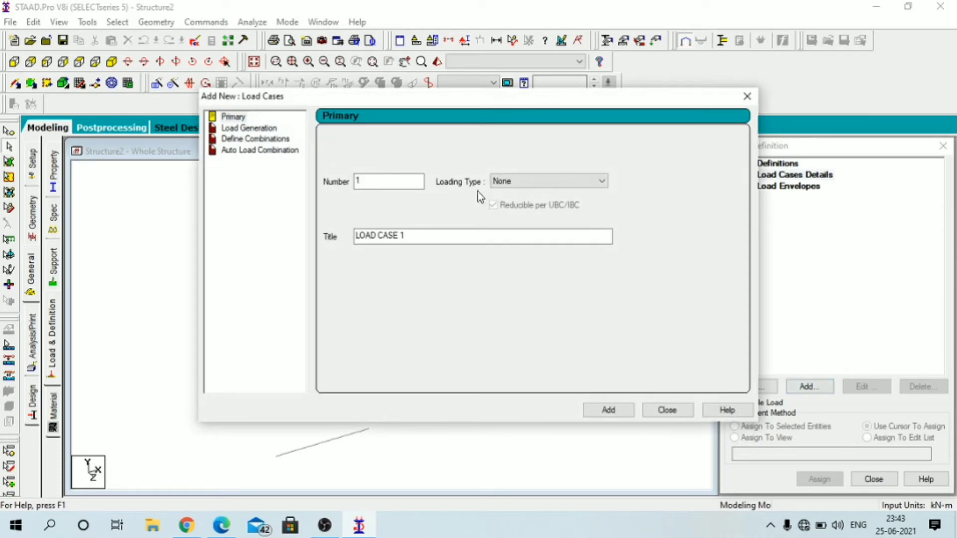
{"action": "left_click", "coordinate": [574, 184]}
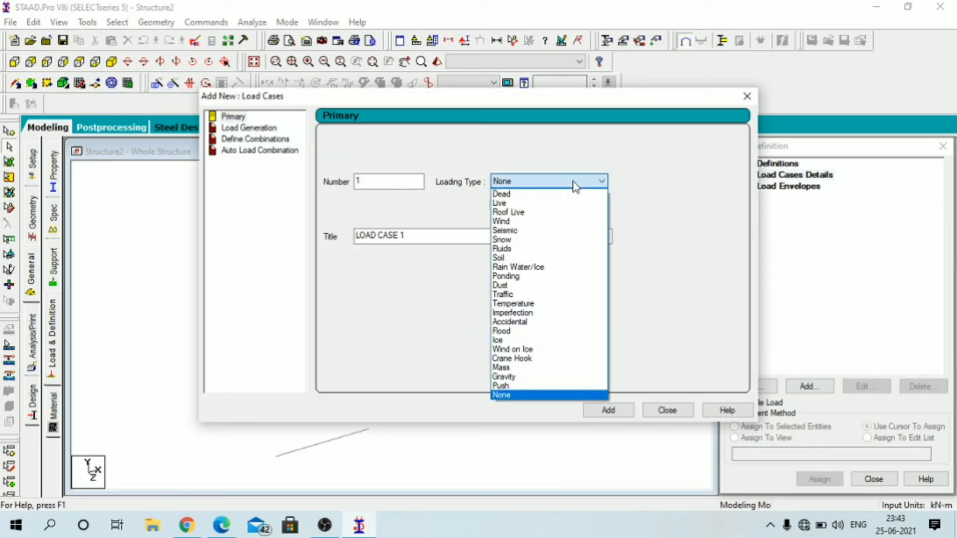
{"action": "left_click", "coordinate": [531, 196]}
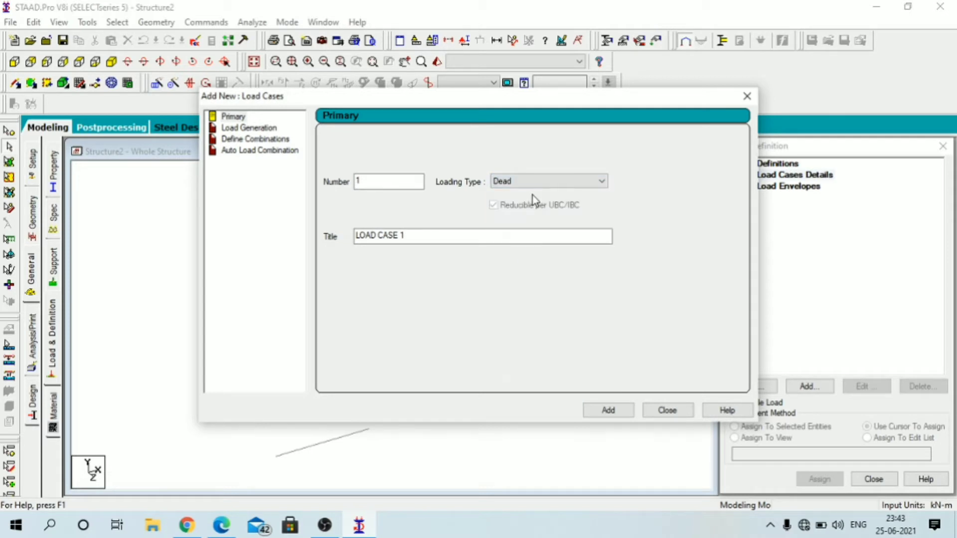
{"action": "left_click", "coordinate": [602, 411]}
{"action": "left_click", "coordinate": [664, 410]}
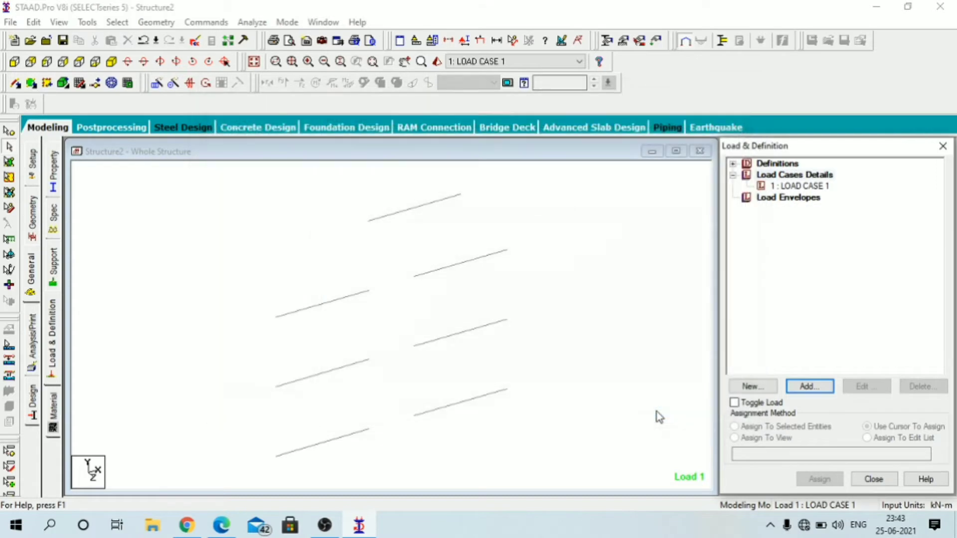
- Define a uniform force member load for LOAD CASE 1 with W1 of -10 kN/m in the GY direction, declining the auto save
{"action": "left_click", "coordinate": [781, 187]}
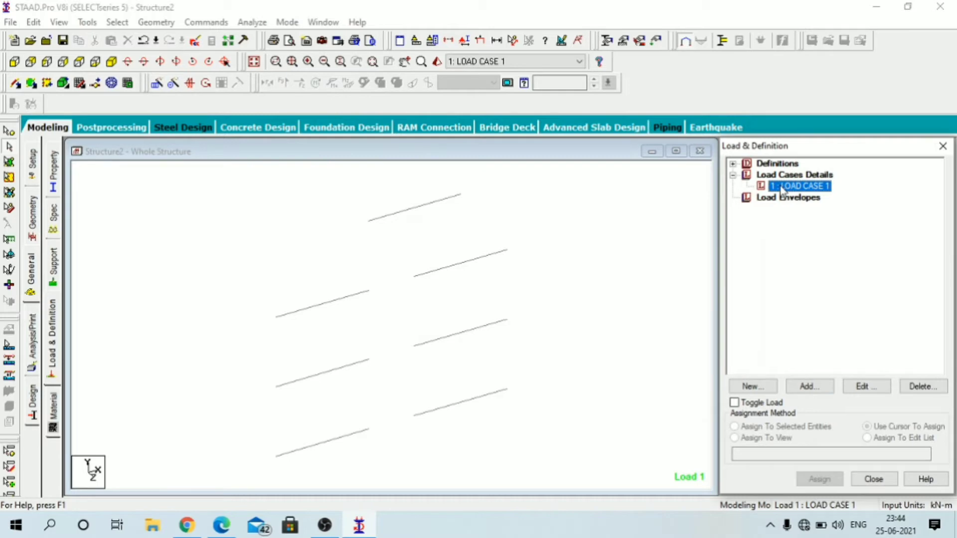
{"action": "left_click", "coordinate": [808, 386]}
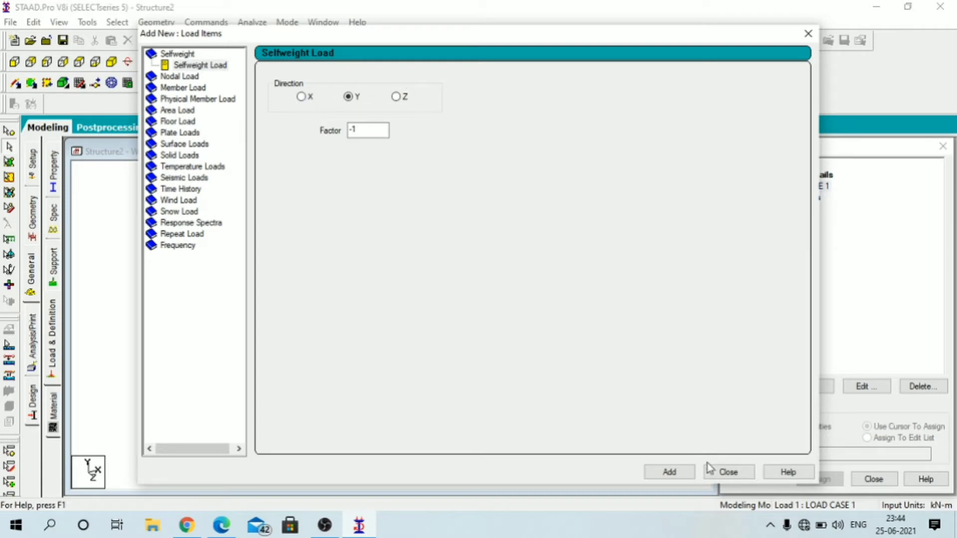
{"action": "left_click", "coordinate": [663, 473]}
{"action": "left_click", "coordinate": [742, 479]}
{"action": "left_click", "coordinate": [171, 88]}
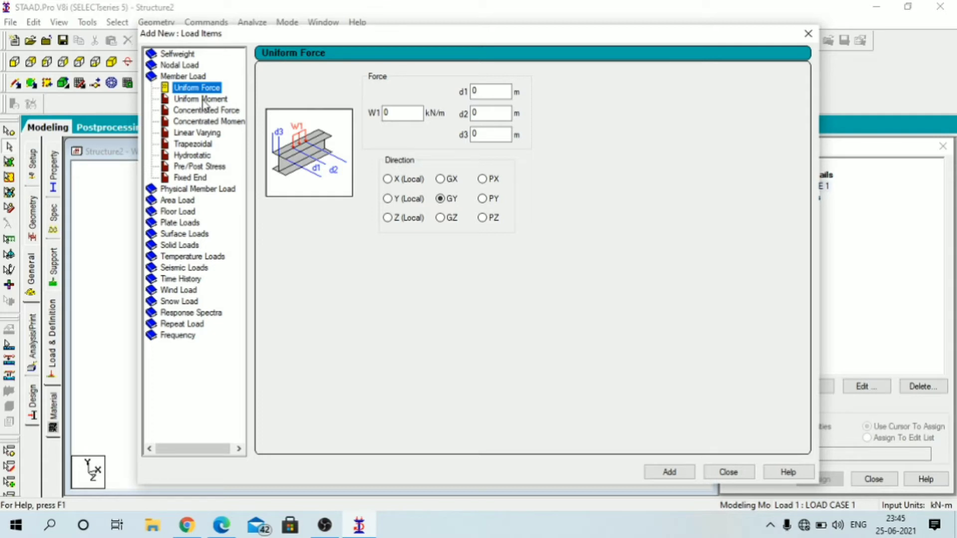
{"action": "left_click", "coordinate": [406, 112]}
{"action": "double_click", "coordinate": [405, 112]}
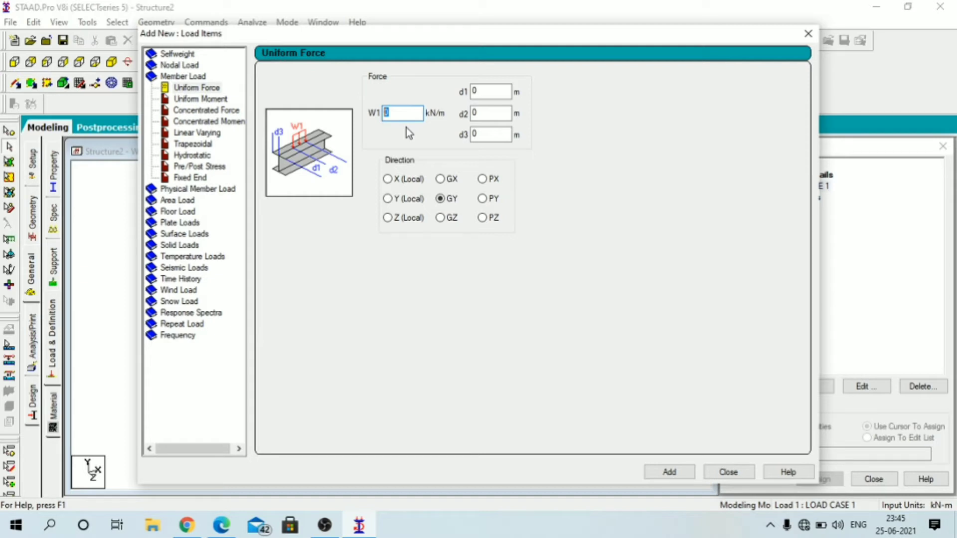
{"action": "type", "text": "-10"}
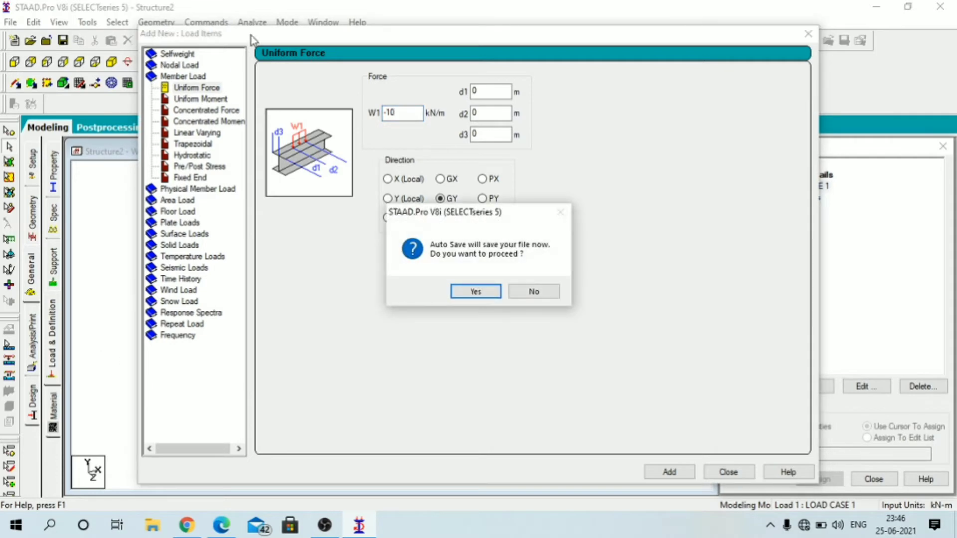
{"action": "left_click", "coordinate": [551, 292]}
{"action": "mouse_move", "coordinate": [427, 41]}
{"action": "left_mouse_down"}
{"action": "mouse_move", "coordinate": [474, 331]}
{"action": "mouse_move", "coordinate": [465, 370]}
{"action": "mouse_move", "coordinate": [424, 316]}
{"action": "mouse_move", "coordinate": [416, 29]}
{"action": "left_mouse_up"}
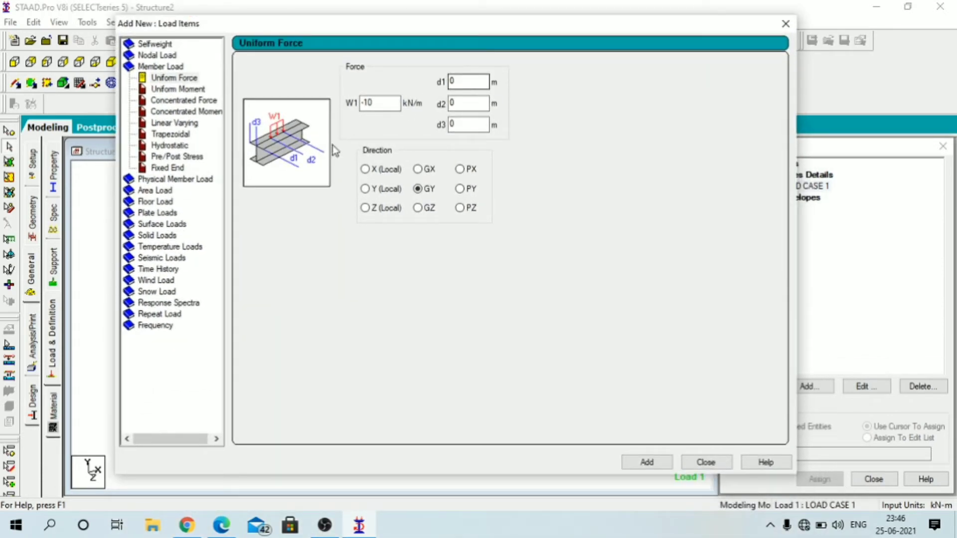
- Limit the uniform force to the stretch from d1 = 1 m to d2 = 3 m and add it to the load case
{"action": "double_click", "coordinate": [473, 81]}
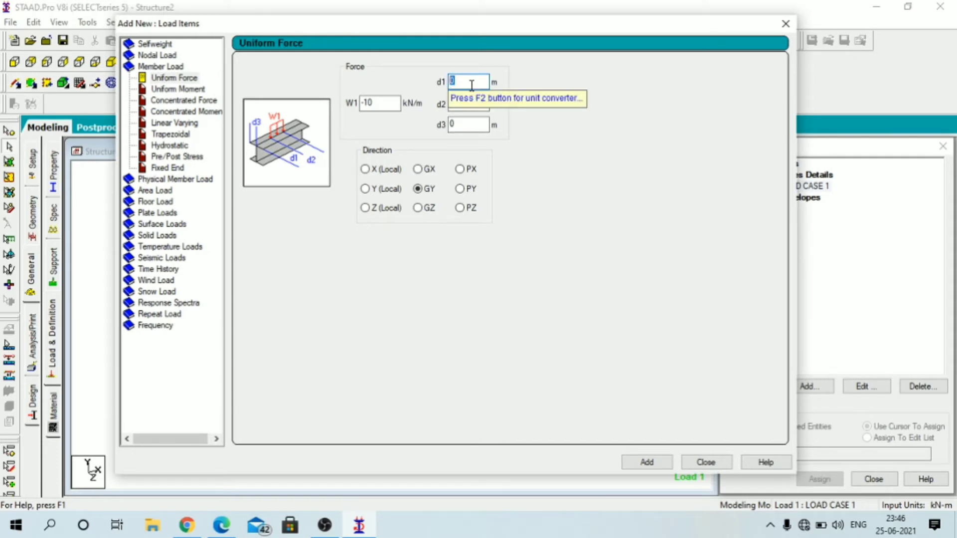
{"action": "type", "text": "1"}
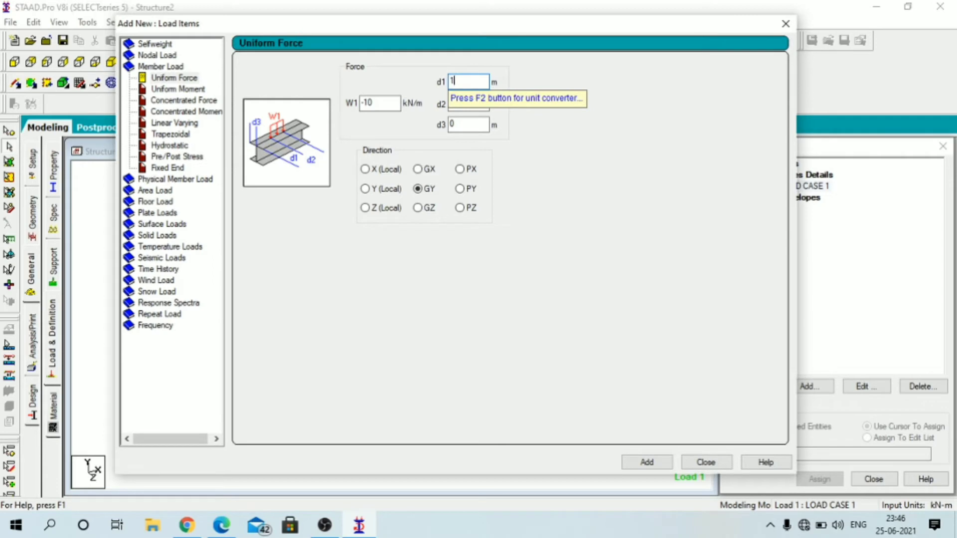
{"action": "left_click", "coordinate": [462, 105]}
{"action": "double_click", "coordinate": [462, 105]}
{"action": "type", "text": "3"}
{"action": "left_click", "coordinate": [646, 464]}
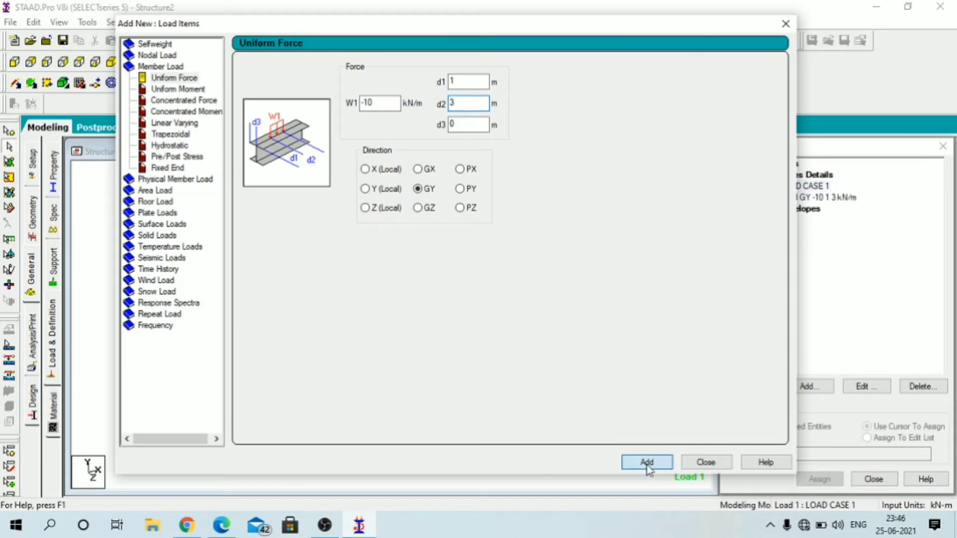
{"action": "left_click", "coordinate": [706, 463]}
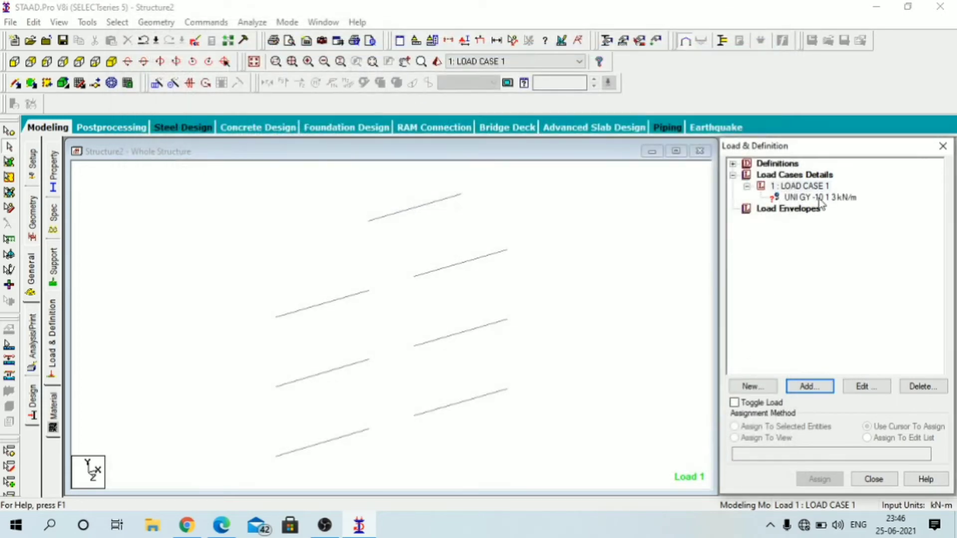
- Assign the partial uniform load UNI GY -10 1 3 kN/m to the selected lowest front beam, Beam 1
{"action": "left_click", "coordinate": [837, 197]}
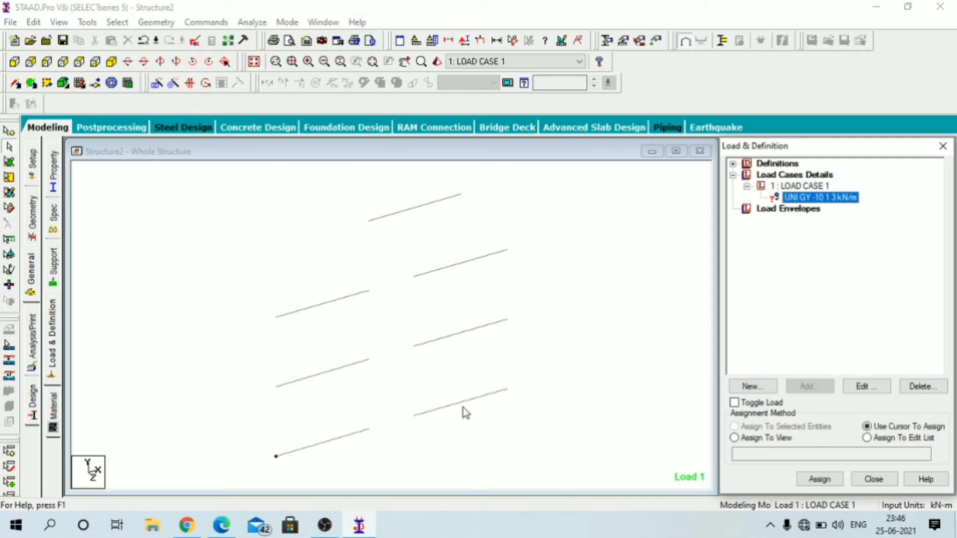
{"action": "left_click", "coordinate": [367, 453]}
{"action": "scroll", "coordinate": [434, 335], "scroll_direction": "up", "scroll_amount": 4}
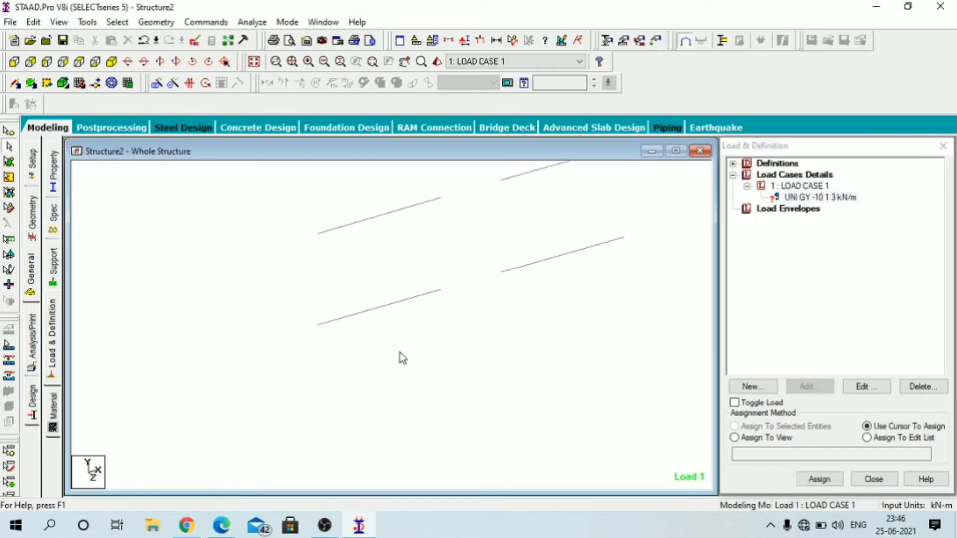
{"action": "scroll", "coordinate": [398, 364], "scroll_direction": "up", "scroll_amount": 1}
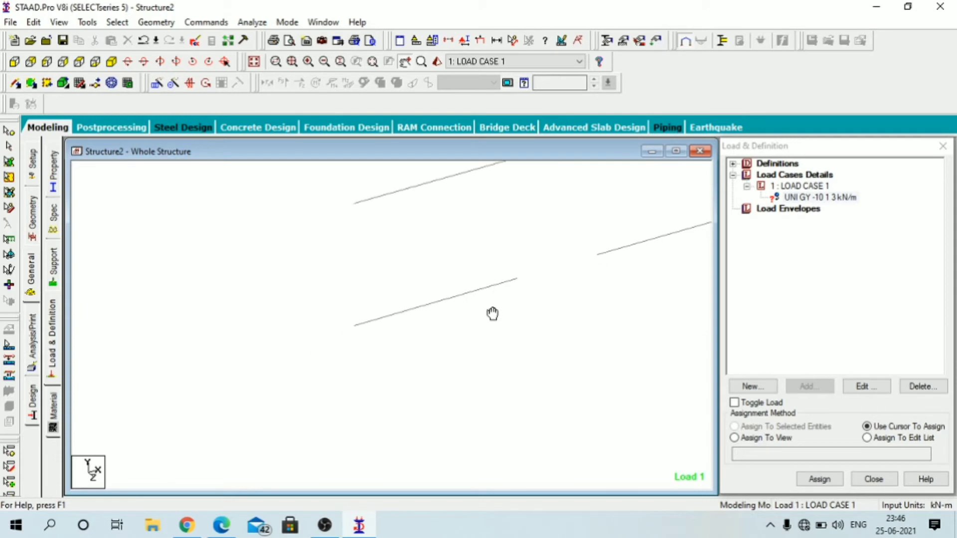
{"action": "left_click", "coordinate": [464, 295]}
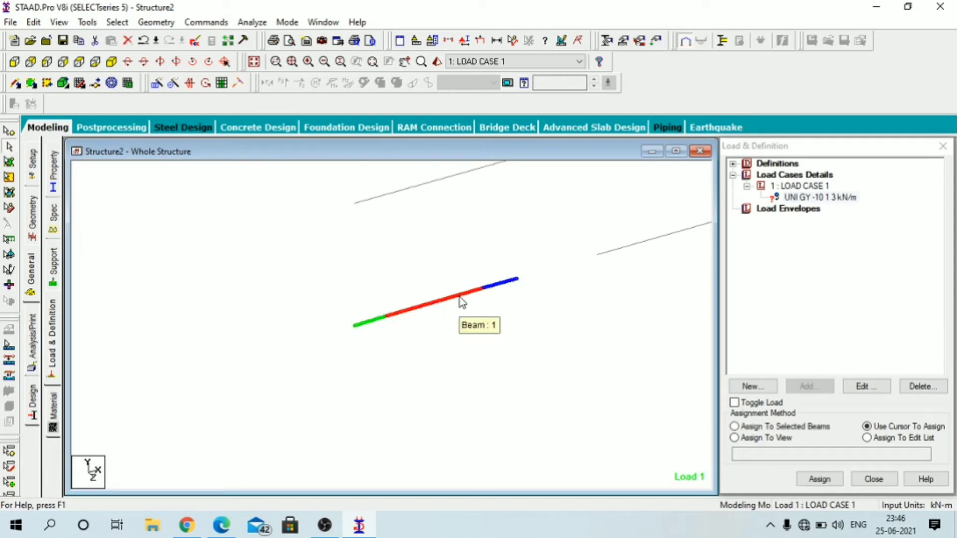
{"action": "left_click", "coordinate": [808, 198]}
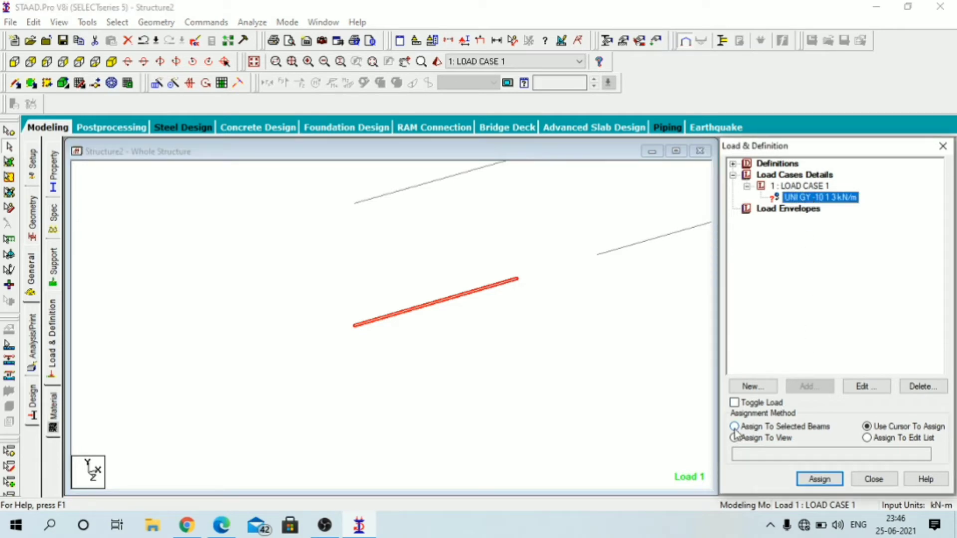
{"action": "left_click", "coordinate": [735, 427]}
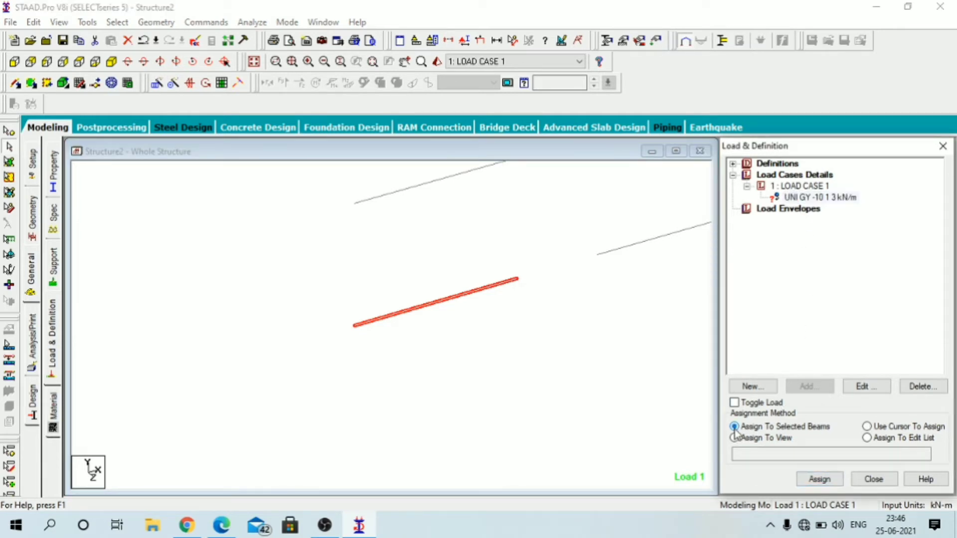
{"action": "left_click", "coordinate": [817, 480]}
{"action": "left_click", "coordinate": [861, 354]}
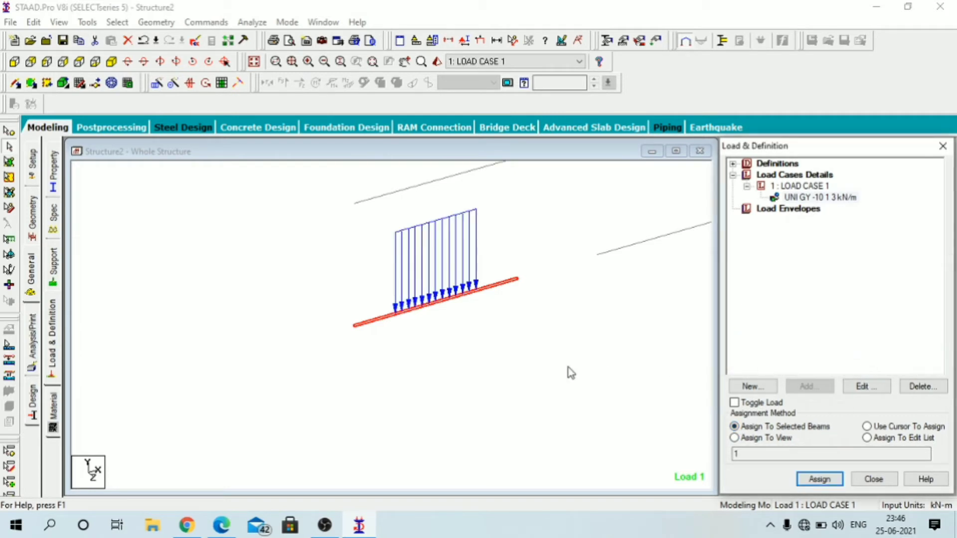
- Dimension the length of the loaded Beam 1 between its two end nodes
{"action": "left_click", "coordinate": [474, 364]}
{"action": "scroll", "coordinate": [411, 292], "scroll_direction": "up", "scroll_amount": 6}
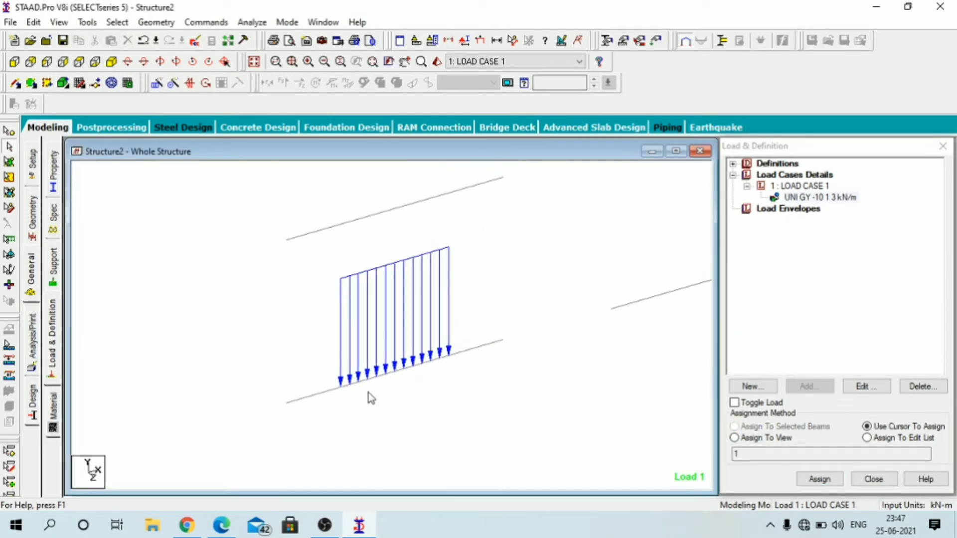
{"action": "mouse_move", "coordinate": [375, 403]}
{"action": "middle_mouse_down"}
{"action": "mouse_move", "coordinate": [438, 355]}
{"action": "mouse_move", "coordinate": [415, 391]}
{"action": "middle_mouse_up"}
{"action": "scroll", "coordinate": [414, 391], "scroll_direction": "up", "scroll_amount": 1}
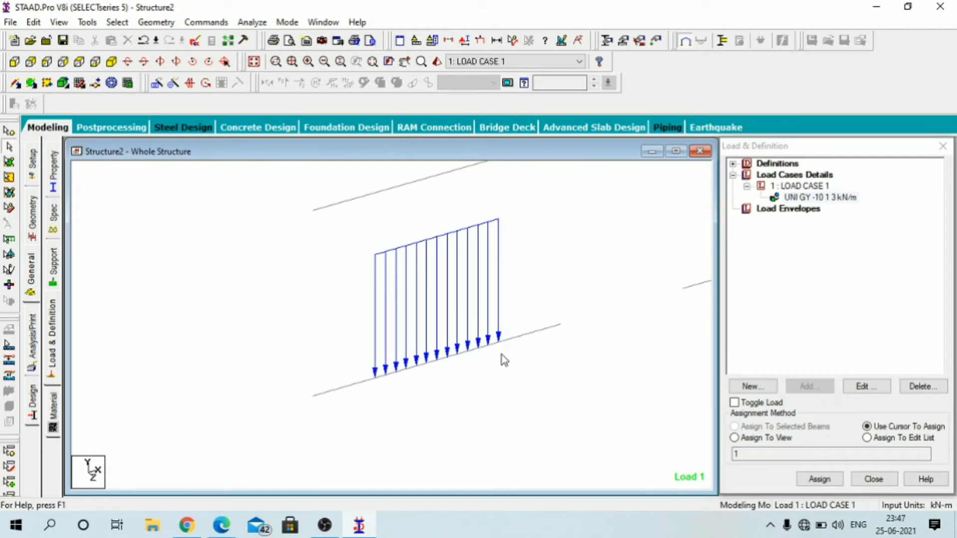
{"action": "scroll", "coordinate": [540, 326], "scroll_direction": "down", "scroll_amount": 1}
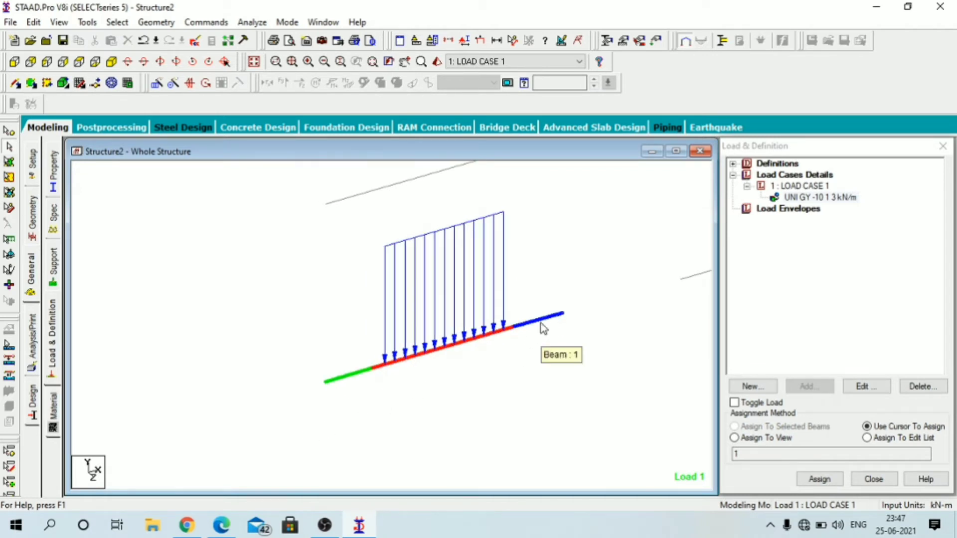
{"action": "left_click", "coordinate": [518, 35]}
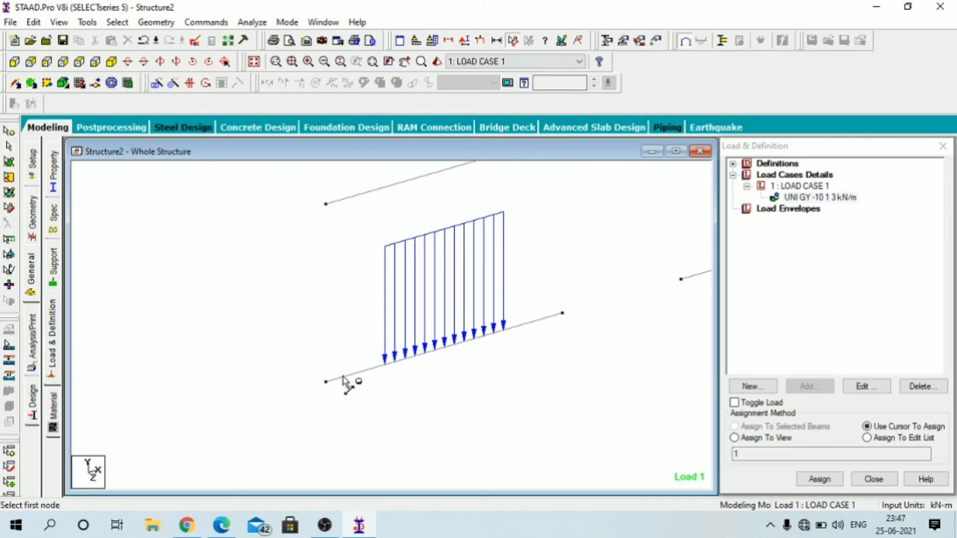
{"action": "left_click", "coordinate": [326, 382]}
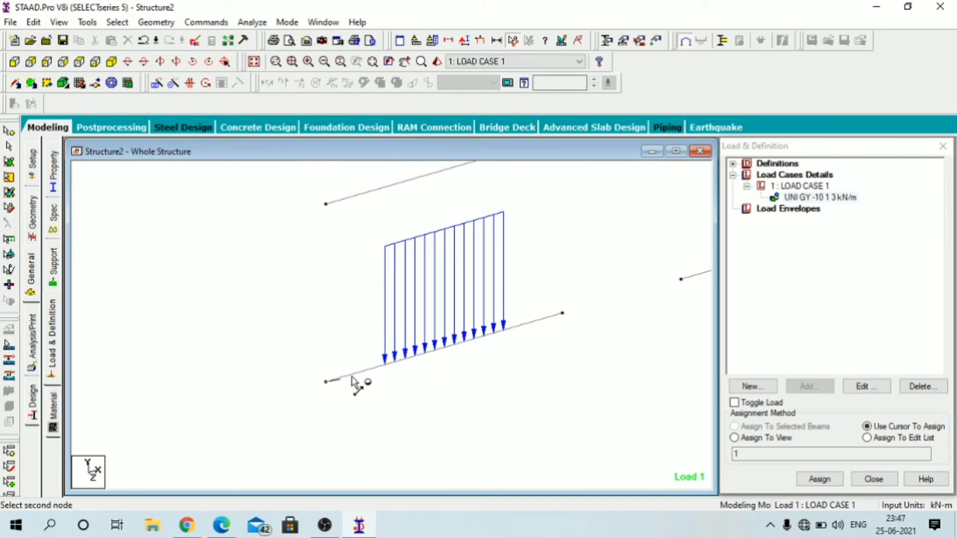
{"action": "left_click", "coordinate": [567, 326]}
{"action": "scroll", "coordinate": [471, 374], "scroll_direction": "up", "scroll_amount": 1}
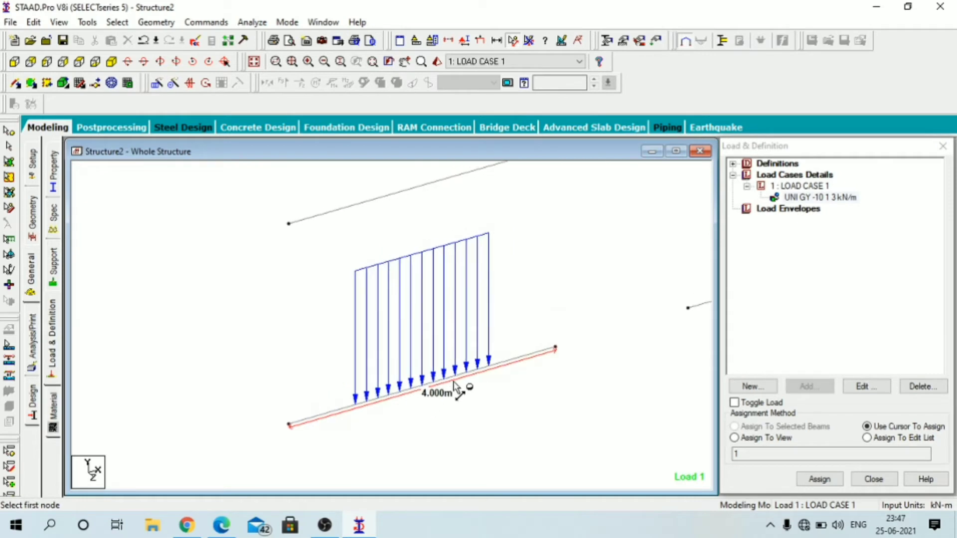
{"action": "left_click", "coordinate": [9, 146]}
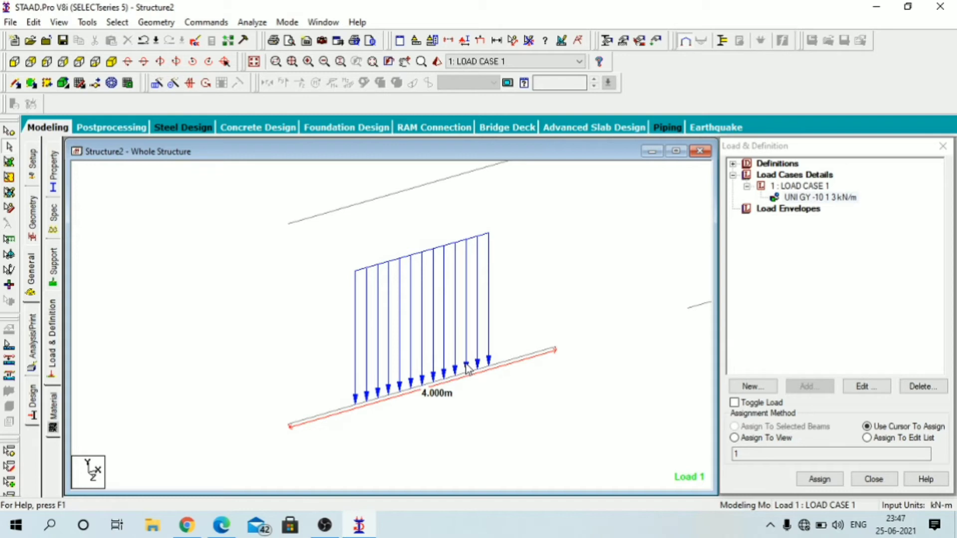
- Start a Uniform Moment member load in LOAD CASE 1 and set its W1 to 15 kN-m/m
{"action": "middle_click_drag", "start_coordinate": [612, 333], "coordinate": [248, 368]}
{"action": "scroll", "coordinate": [367, 282], "scroll_direction": "up", "scroll_amount": 3}
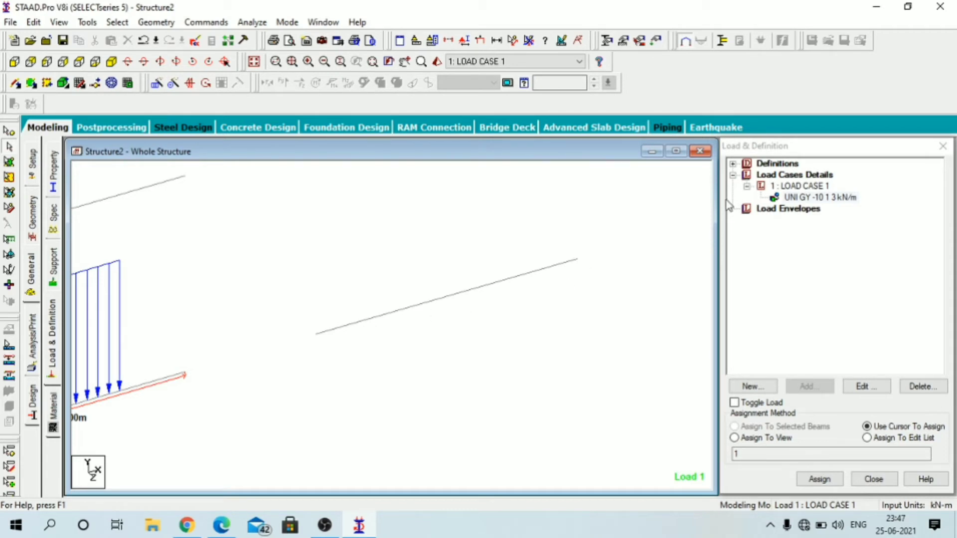
{"action": "left_click", "coordinate": [792, 187]}
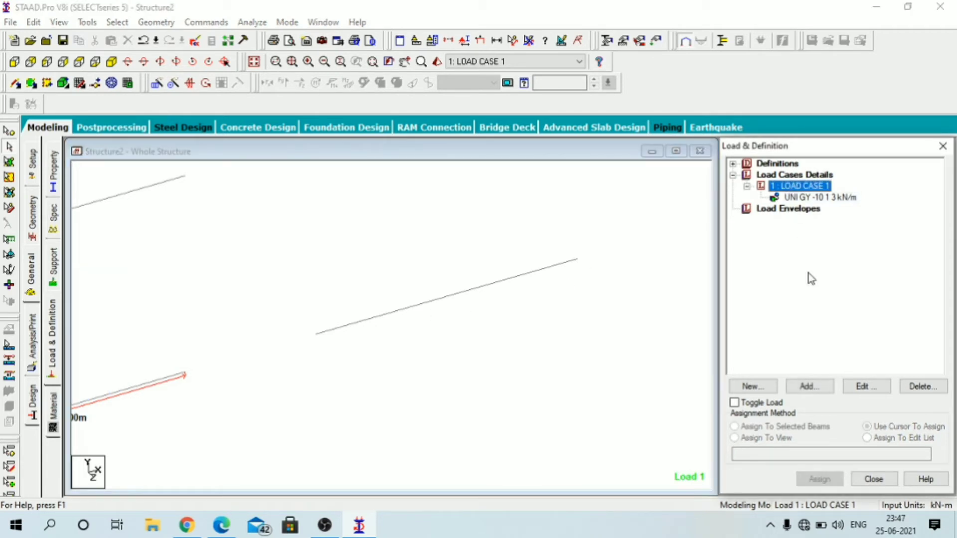
{"action": "left_click", "coordinate": [817, 387]}
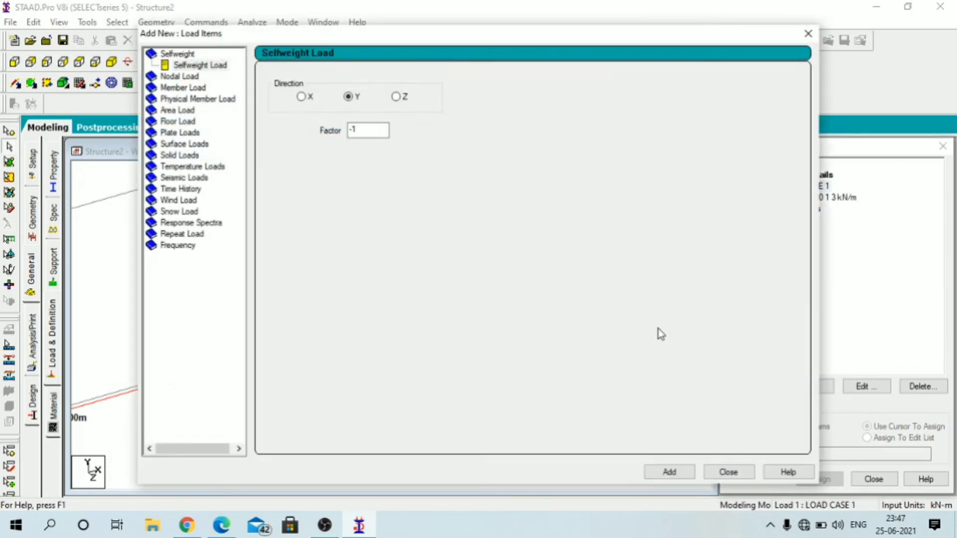
{"action": "left_click", "coordinate": [191, 88]}
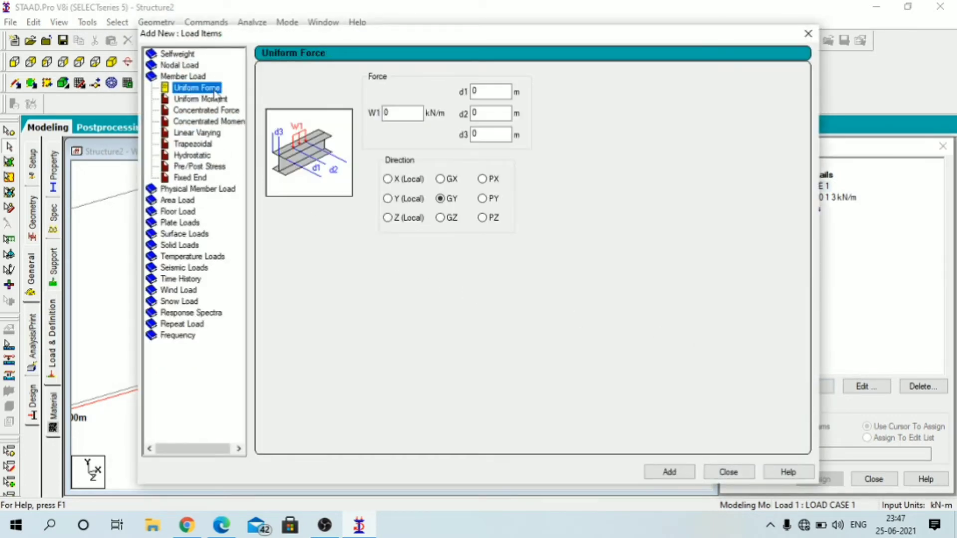
{"action": "left_click", "coordinate": [198, 99]}
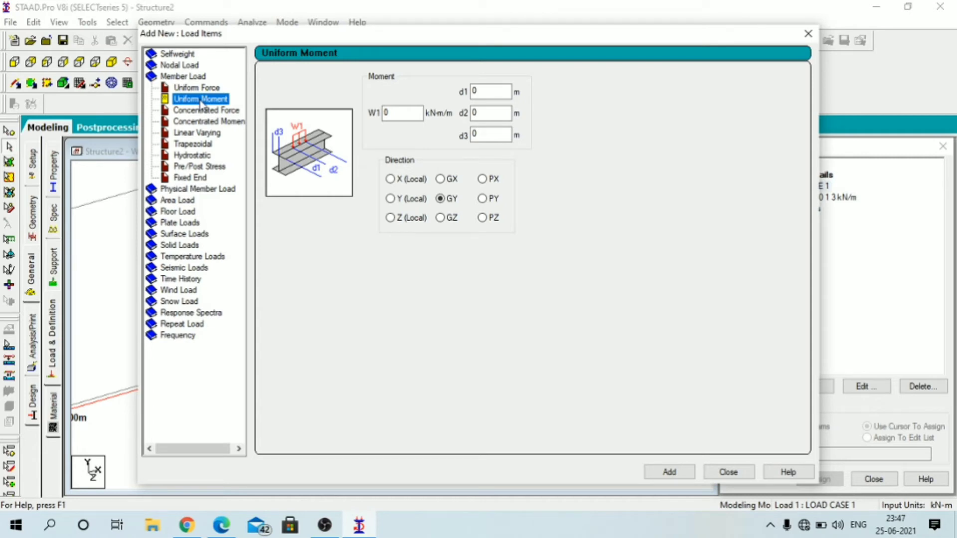
{"action": "left_click", "coordinate": [400, 114]}
{"action": "double_click", "coordinate": [400, 114]}
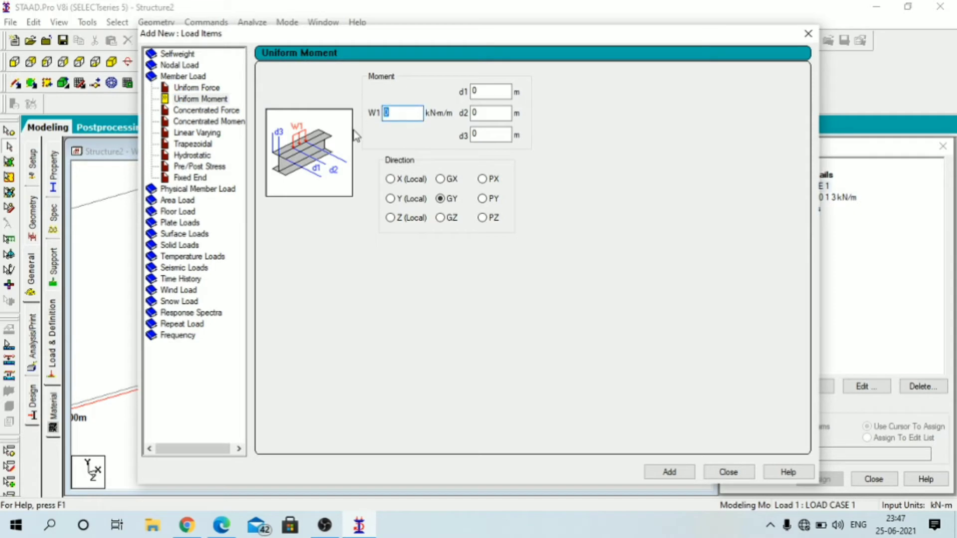
{"action": "type", "text": "15"}
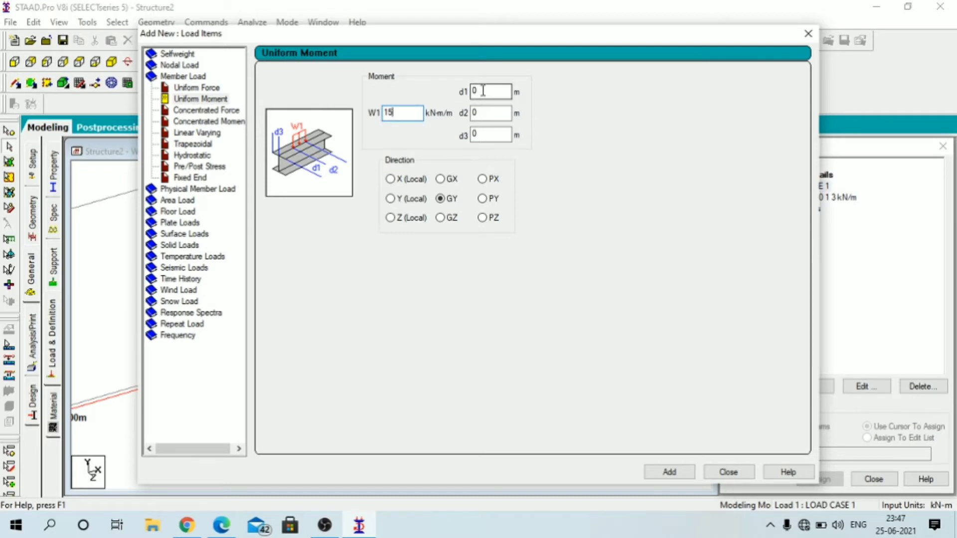
- Limit the uniform moment to d1 = 1 m and d2 = 3 m about X (Local), and add it to the load case
{"action": "key", "text": "Tab"}
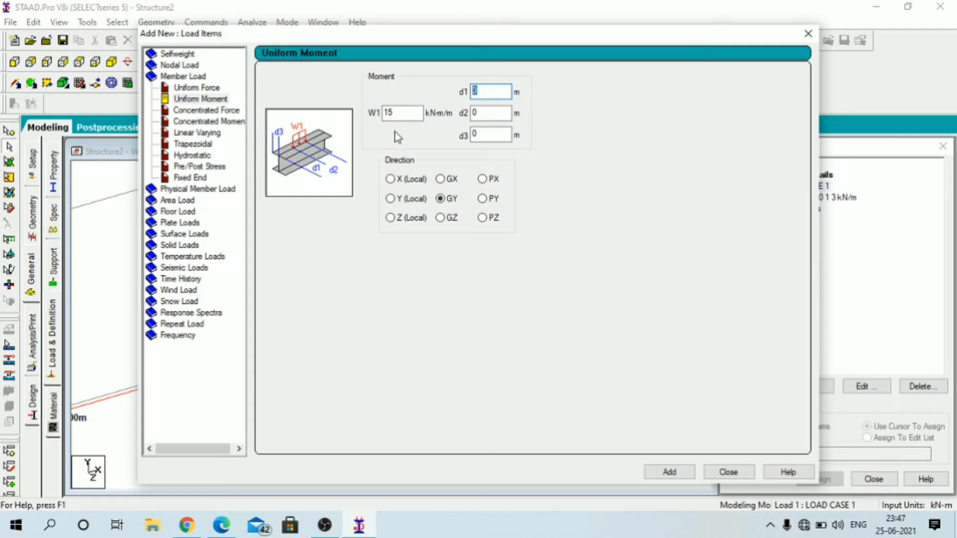
{"action": "type", "text": "1"}
{"action": "key", "text": "Tab"}
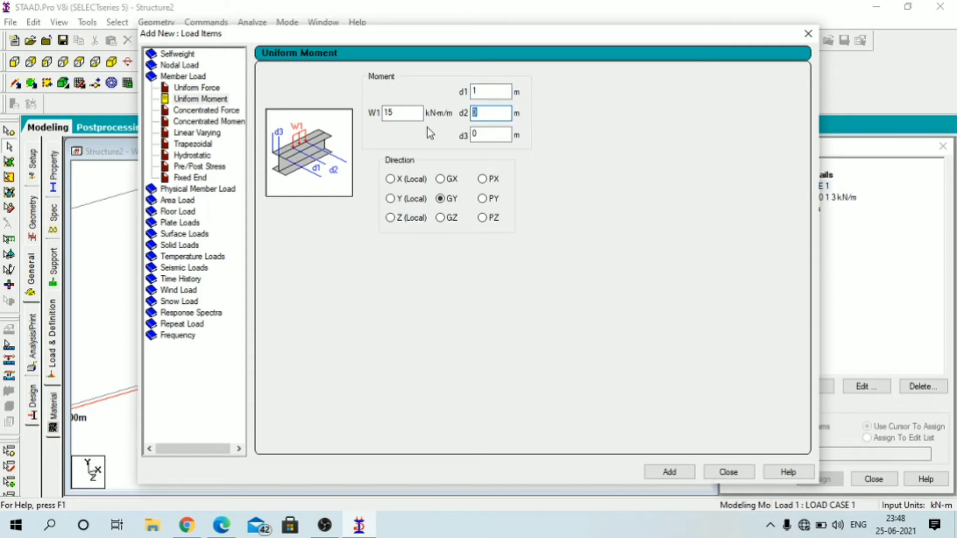
{"action": "type", "text": "3"}
{"action": "left_click", "coordinate": [390, 179]}
{"action": "left_click", "coordinate": [668, 475]}
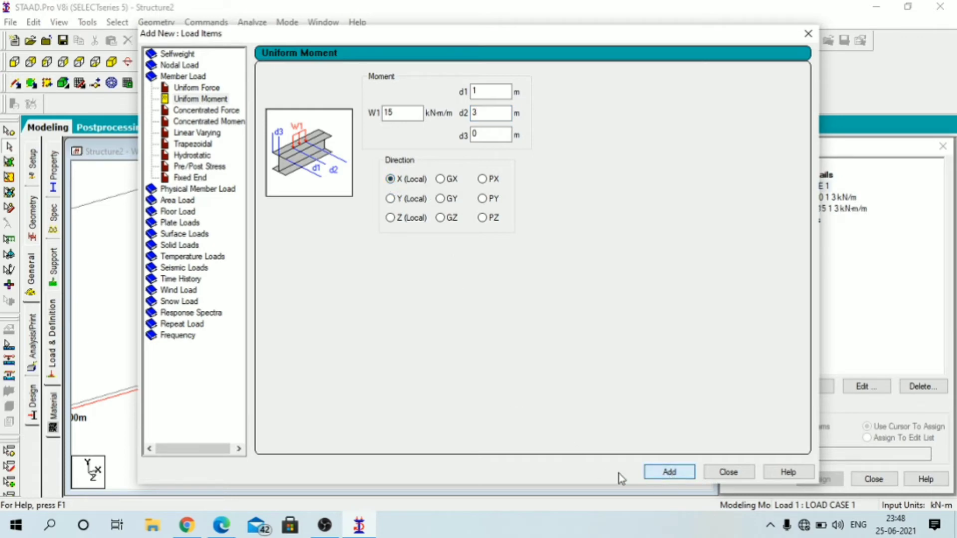
{"action": "left_click", "coordinate": [728, 473]}
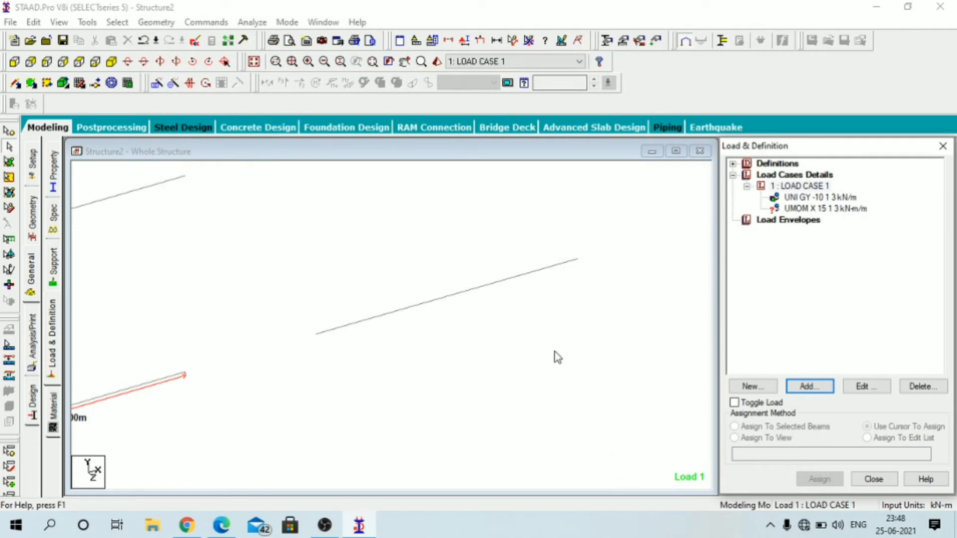
- Assign the UMOM X 15 1 3 kN-m/m load to Beam 2, the lowest beam next to the force-loaded one, using the selected-beams method
{"action": "left_click", "coordinate": [814, 209]}
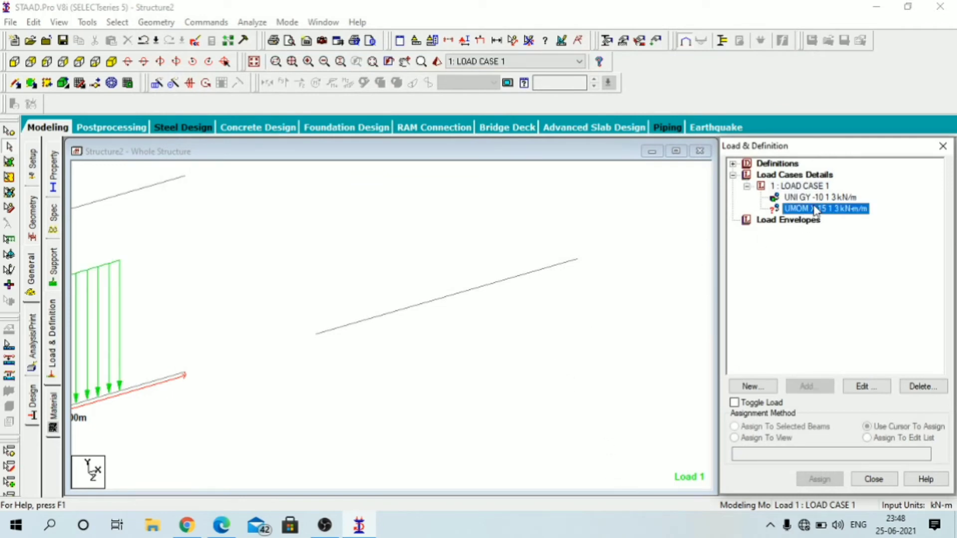
{"action": "left_click", "coordinate": [494, 282]}
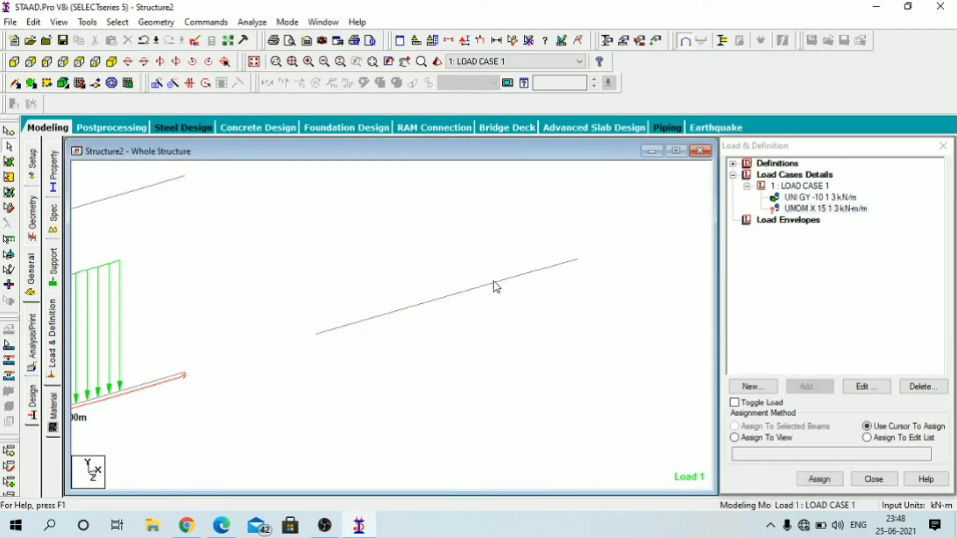
{"action": "left_click", "coordinate": [500, 282]}
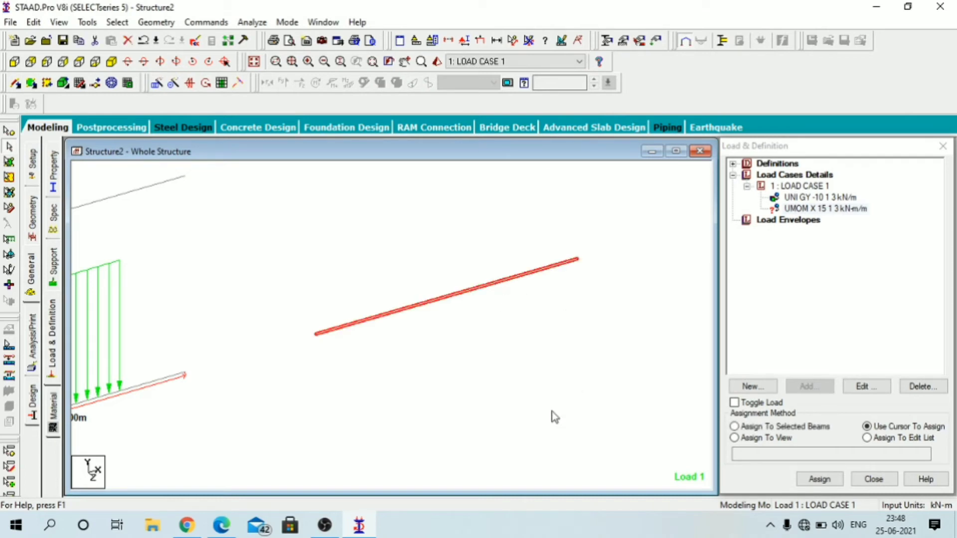
{"action": "left_click", "coordinate": [813, 208]}
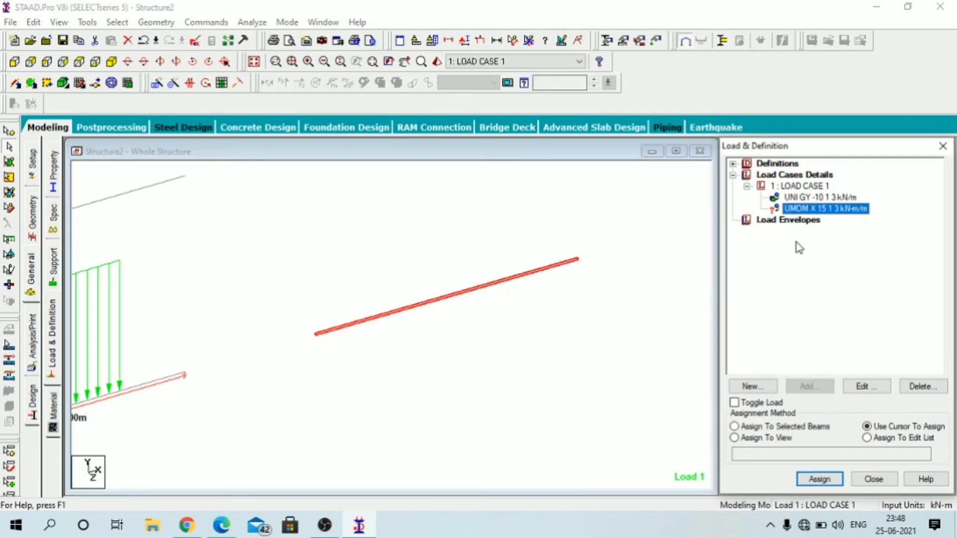
{"action": "left_click", "coordinate": [736, 427]}
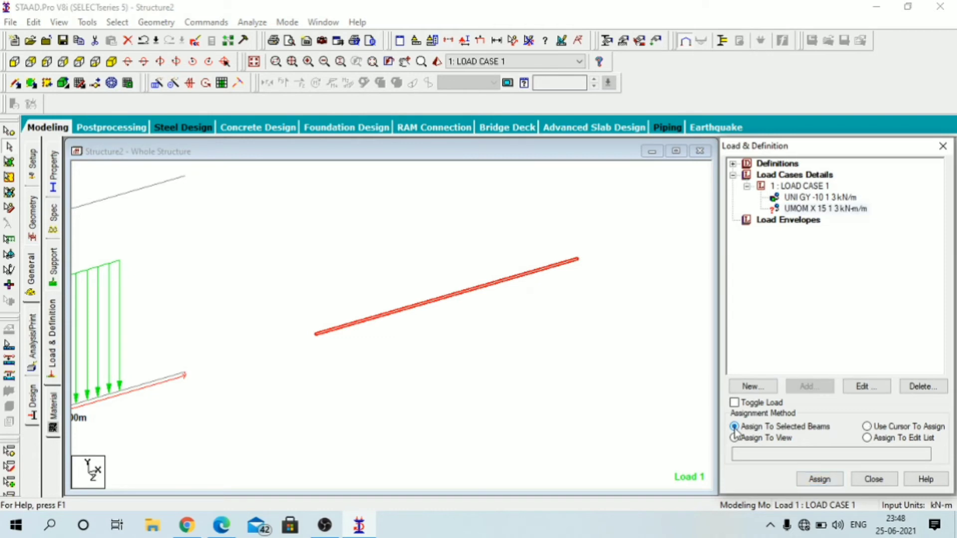
{"action": "left_click", "coordinate": [817, 479]}
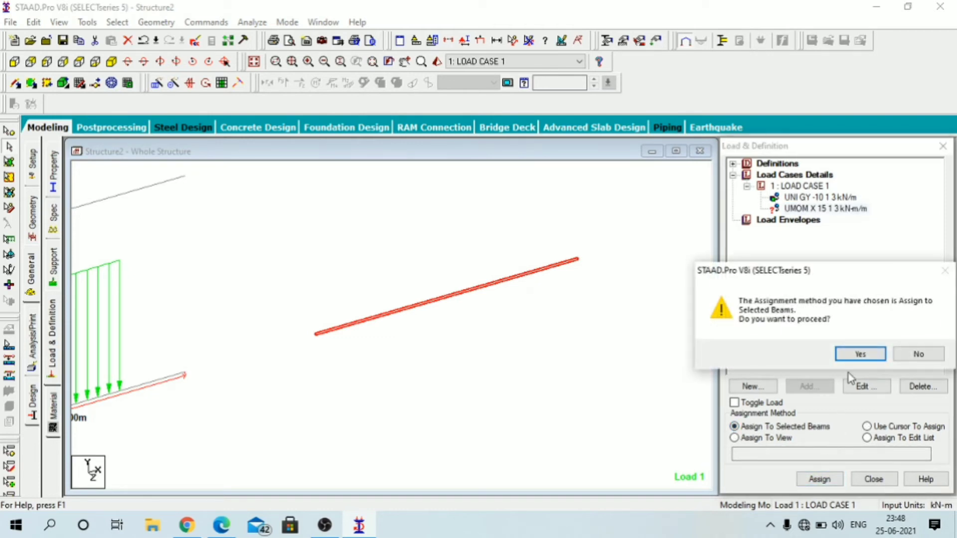
{"action": "left_click", "coordinate": [855, 353]}
{"action": "left_click", "coordinate": [616, 297]}
{"action": "scroll", "coordinate": [593, 360], "scroll_direction": "down", "scroll_amount": 2}
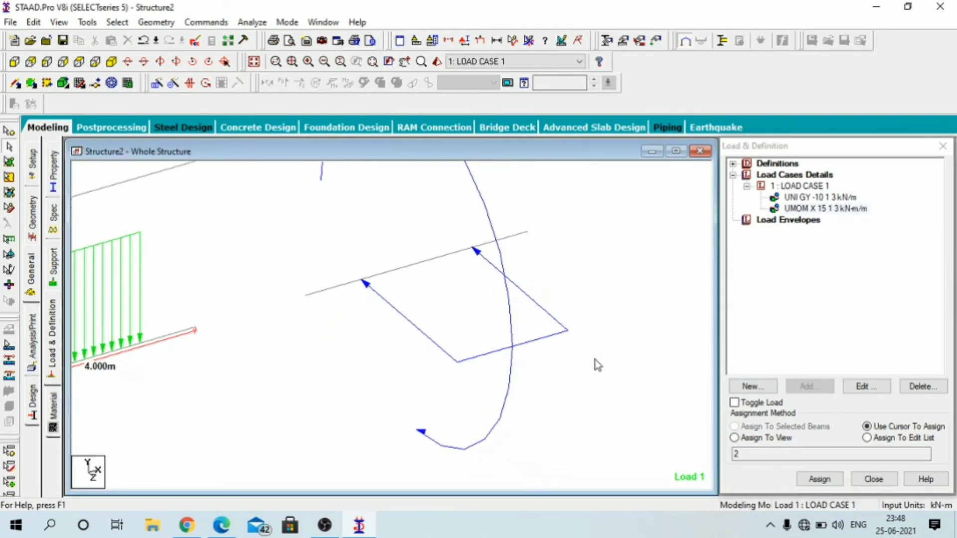
- Examine the direction and extent of the uniform moment on Beam 2 from several rotated views
{"action": "middle_click_drag", "start_coordinate": [441, 301], "coordinate": [484, 390]}
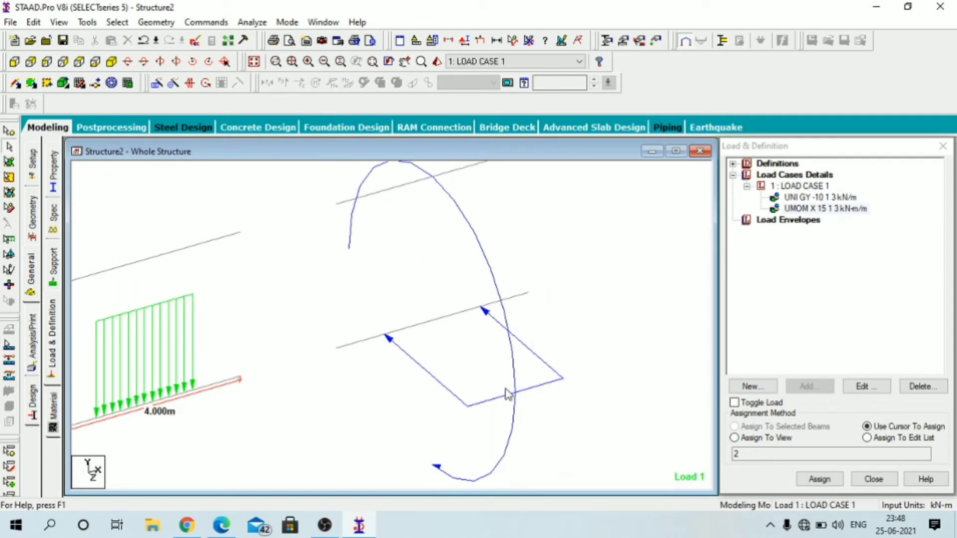
{"action": "key", "text": "Right"}
{"action": "key", "text": "Right"}
{"action": "key", "text": "Right"}
{"action": "key", "text": "Right"}
{"action": "key", "text": "Right"}
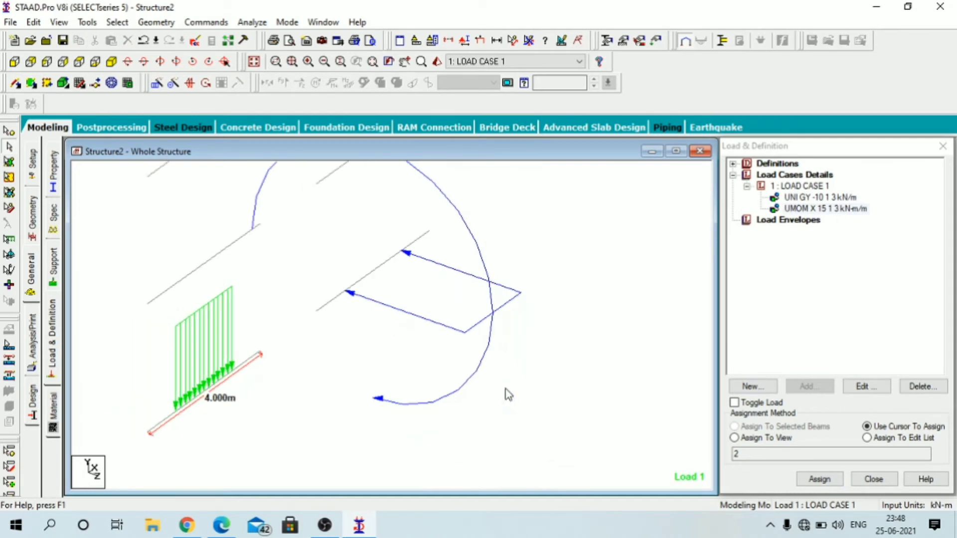
{"action": "middle_click_drag", "start_coordinate": [540, 401], "coordinate": [546, 499]}
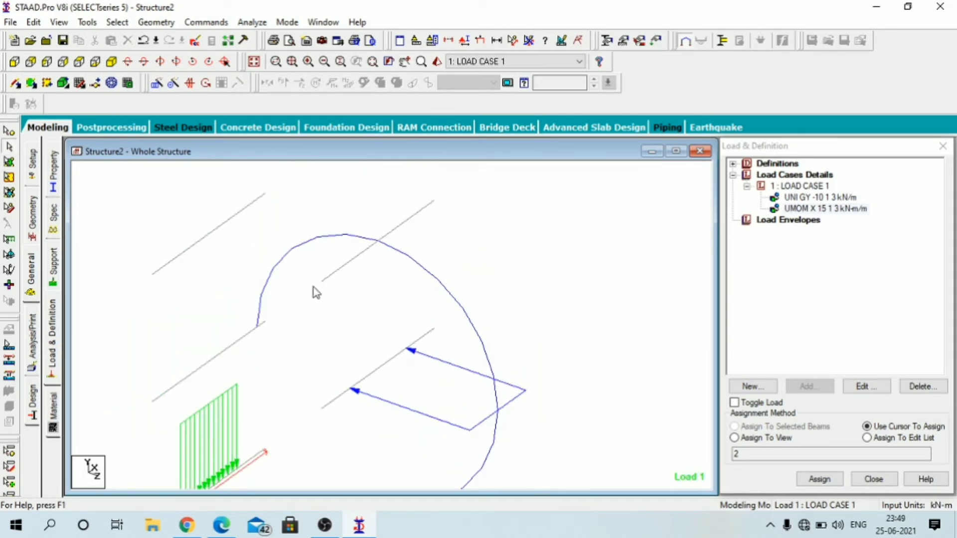
{"action": "middle_click_drag", "start_coordinate": [473, 369], "coordinate": [518, 323]}
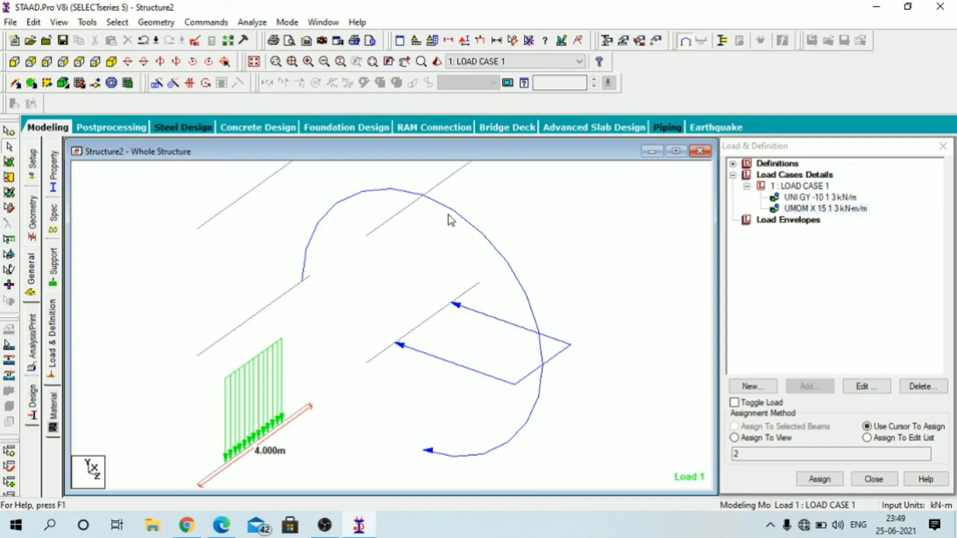
{"action": "key", "text": "Right"}
{"action": "key", "text": "Right"}
{"action": "key", "text": "Right"}
{"action": "key", "text": "Right"}
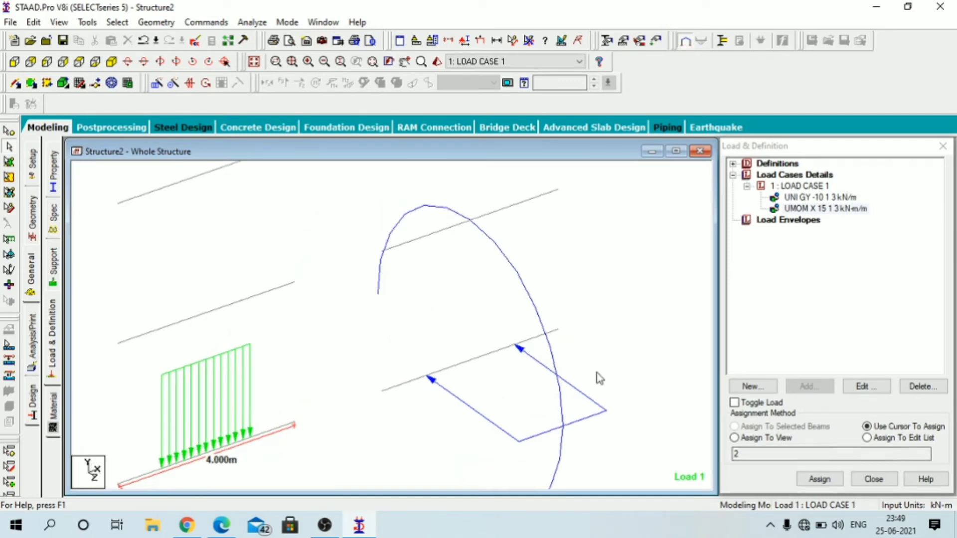
{"action": "scroll", "coordinate": [614, 428], "scroll_direction": "down", "scroll_amount": 1}
{"action": "middle_click_drag", "start_coordinate": [618, 429], "coordinate": [614, 379]}
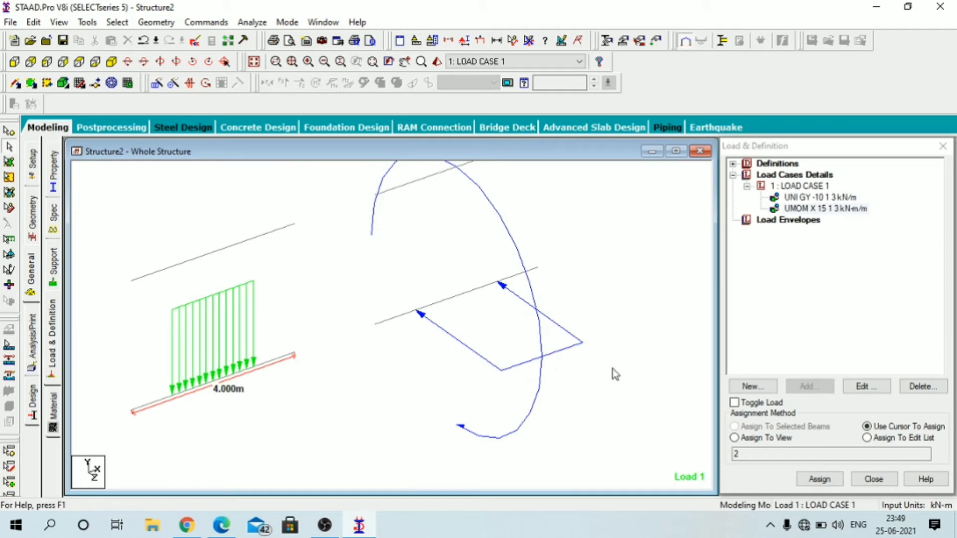
- Edit the uniform moment load on Beam 2 to act about Y (Local) with W1 set to 5 kN-m/m
{"action": "left_click", "coordinate": [852, 210]}
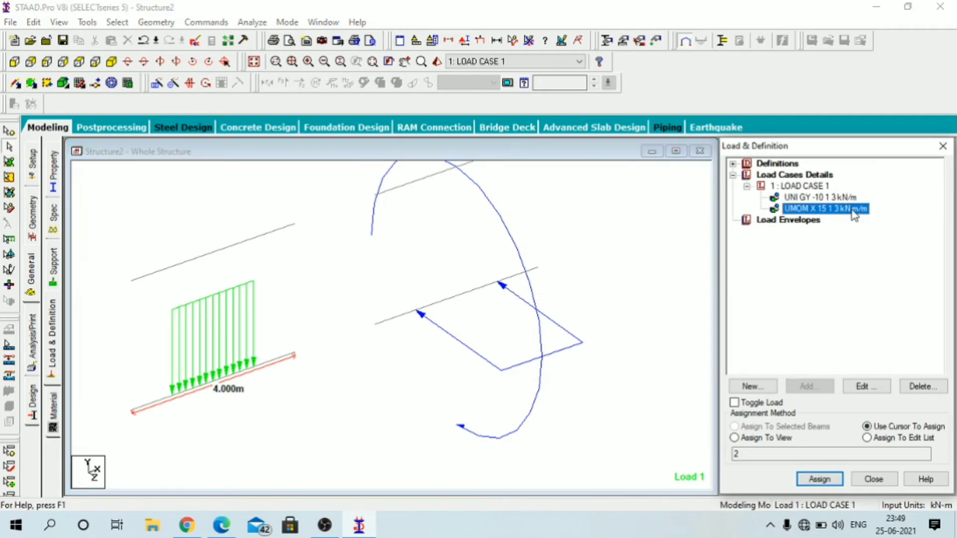
{"action": "left_click", "coordinate": [877, 388]}
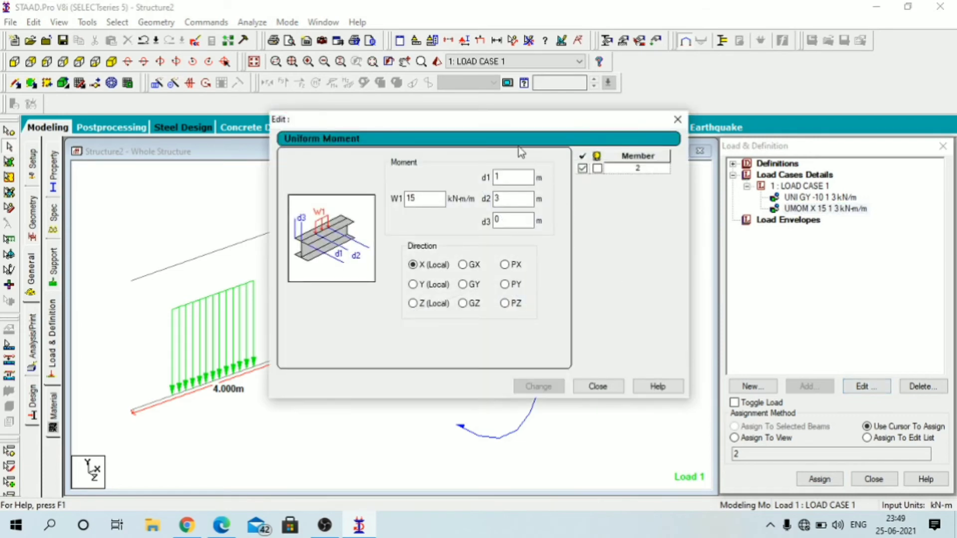
{"action": "left_click_drag", "start_coordinate": [491, 124], "coordinate": [697, 13]}
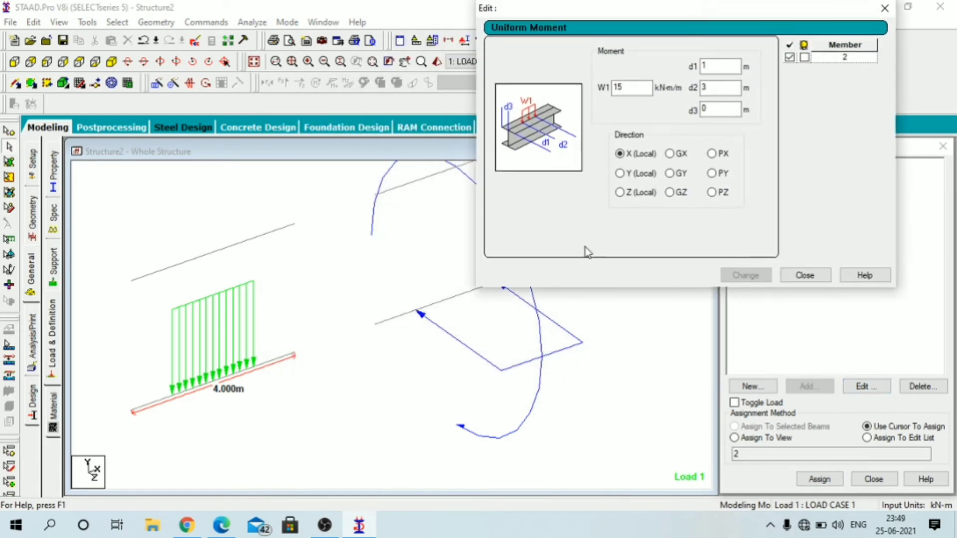
{"action": "left_click", "coordinate": [573, 291]}
{"action": "middle_click_drag", "start_coordinate": [563, 314], "coordinate": [442, 369]}
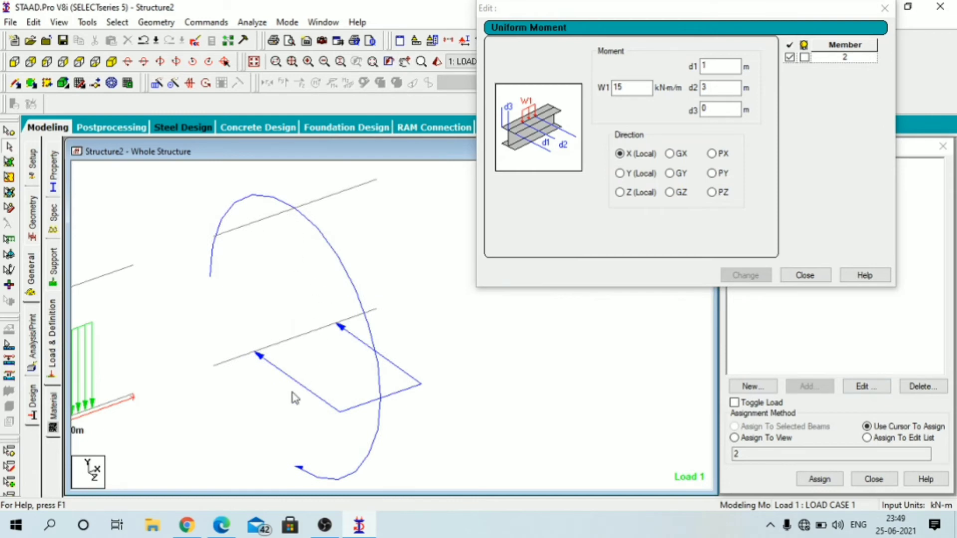
{"action": "left_click", "coordinate": [618, 179]}
{"action": "left_click", "coordinate": [619, 174]}
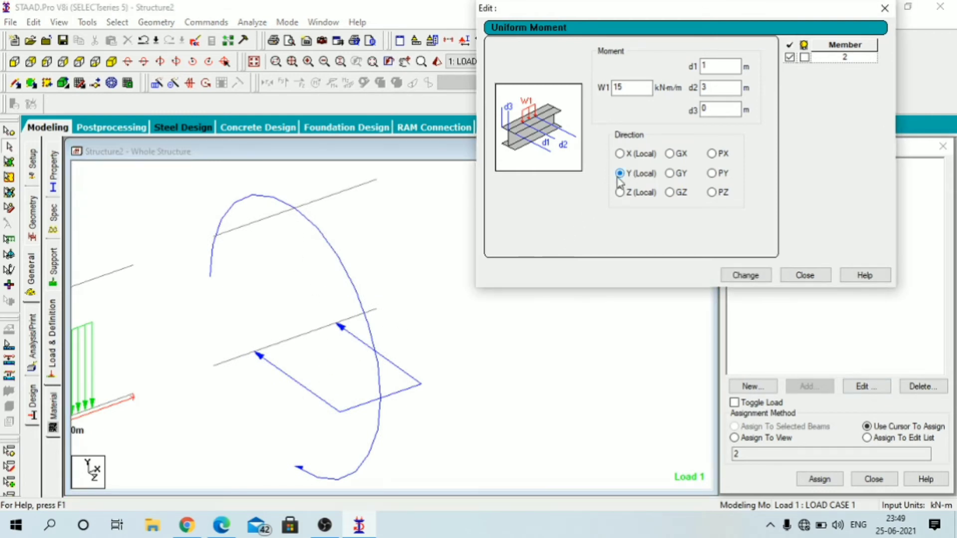
{"action": "double_click", "coordinate": [633, 87]}
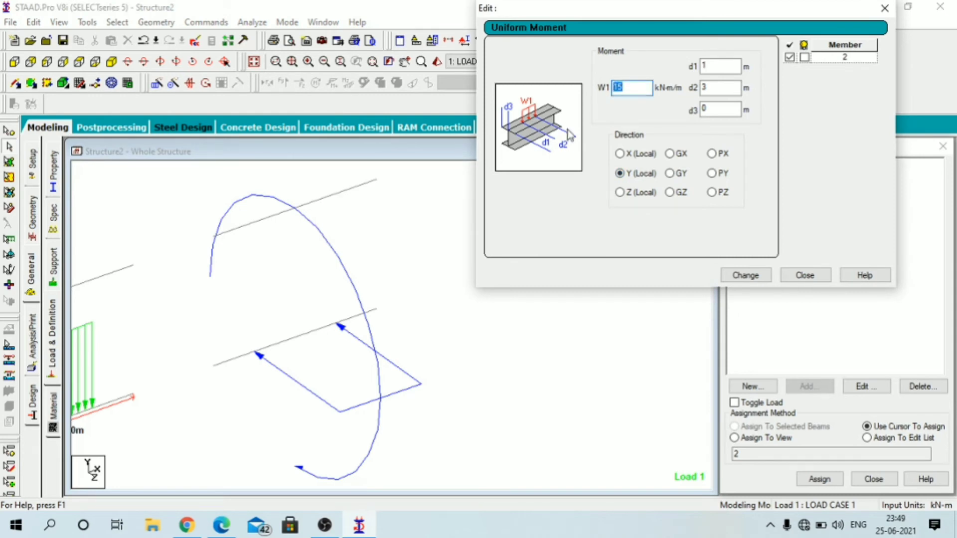
{"action": "type", "text": "5"}
{"action": "left_click", "coordinate": [747, 280]}
{"action": "left_click", "coordinate": [783, 280]}
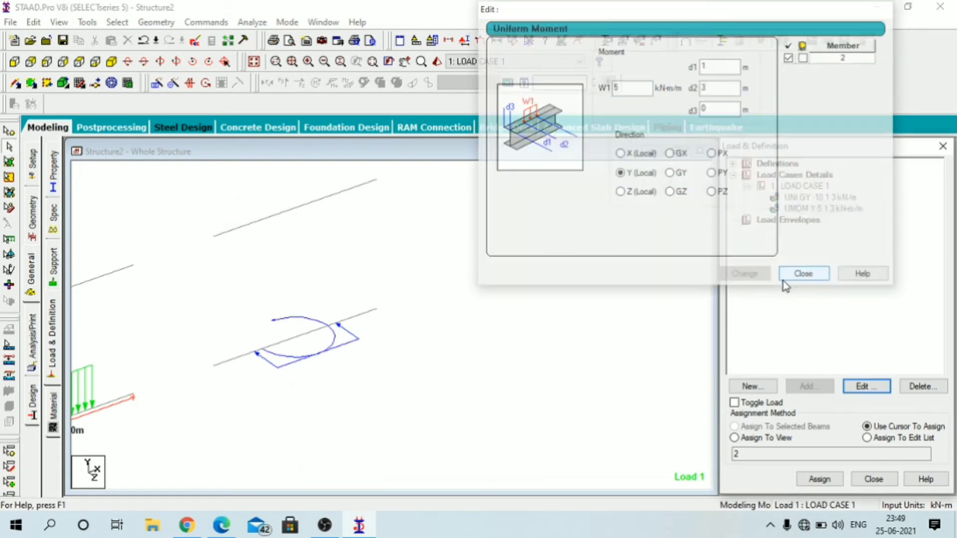
- Examine the edited uniform moment on Beam 2 up close and alongside the neighbouring force-loaded beam
{"action": "scroll", "coordinate": [276, 378], "scroll_direction": "up", "scroll_amount": 3}
{"action": "middle_click_drag", "start_coordinate": [390, 392], "coordinate": [503, 296]}
{"action": "scroll", "coordinate": [462, 312], "scroll_direction": "up", "scroll_amount": 7}
{"action": "scroll", "coordinate": [505, 406], "scroll_direction": "down", "scroll_amount": 1}
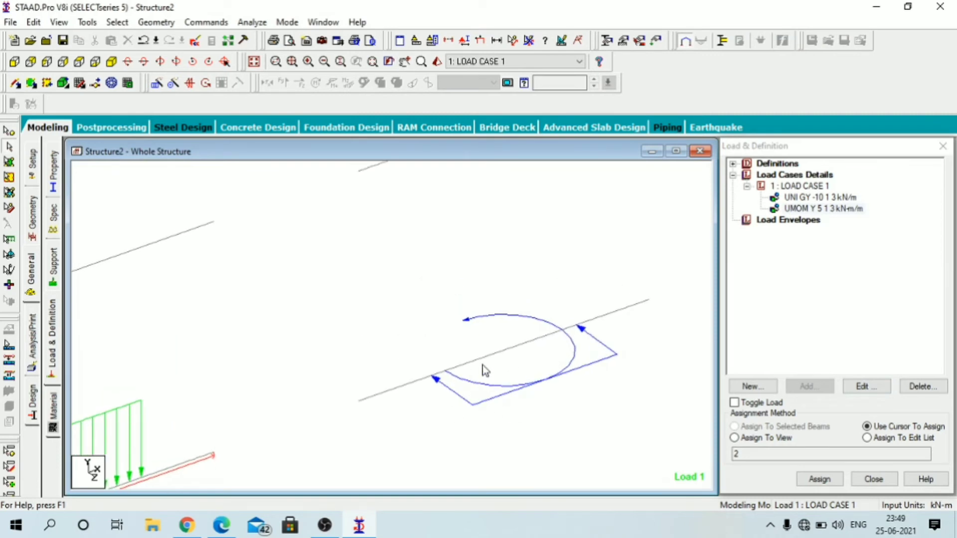
{"action": "scroll", "coordinate": [509, 369], "scroll_direction": "down", "scroll_amount": 2}
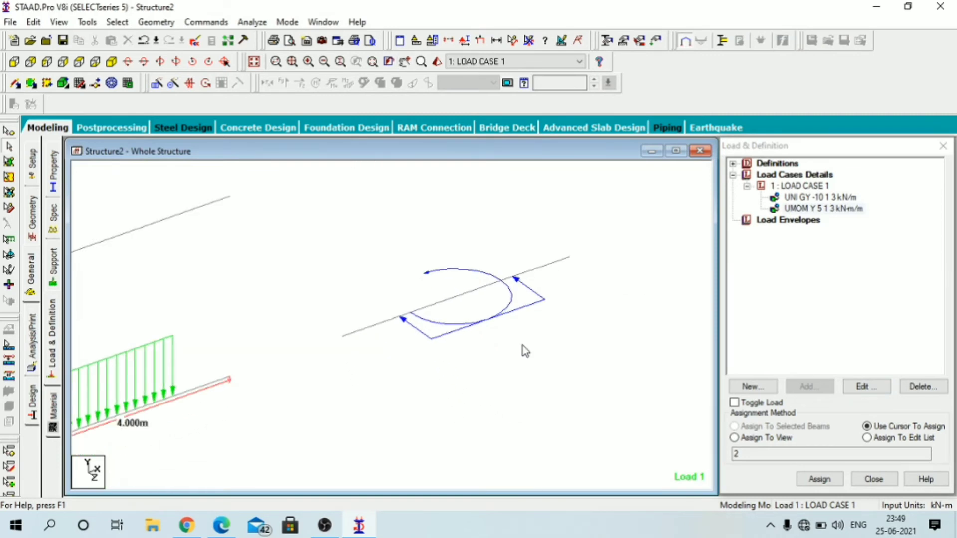
{"action": "scroll", "coordinate": [523, 351], "scroll_direction": "down", "scroll_amount": 1}
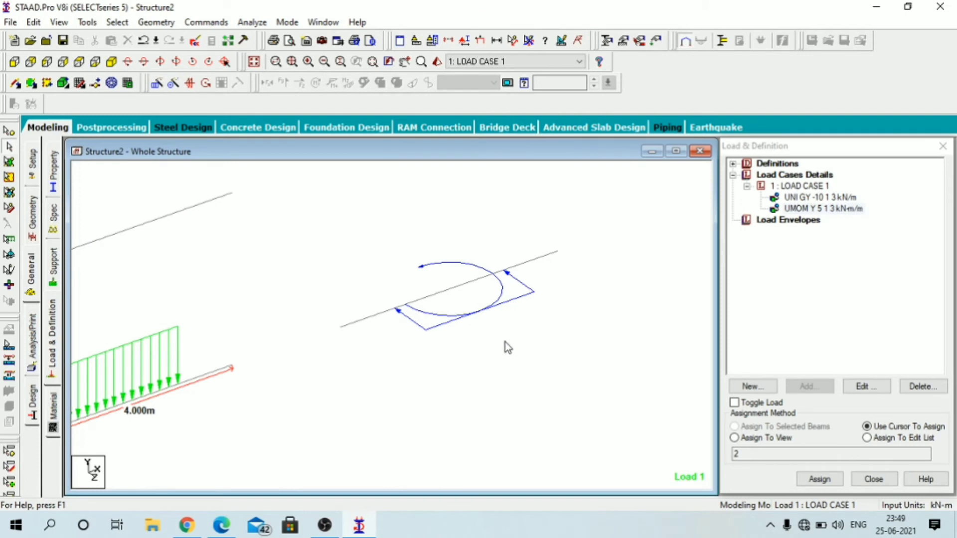
{"action": "scroll", "coordinate": [499, 343], "scroll_direction": "down", "scroll_amount": 1}
{"action": "middle_click_drag", "start_coordinate": [396, 343], "coordinate": [588, 363]}
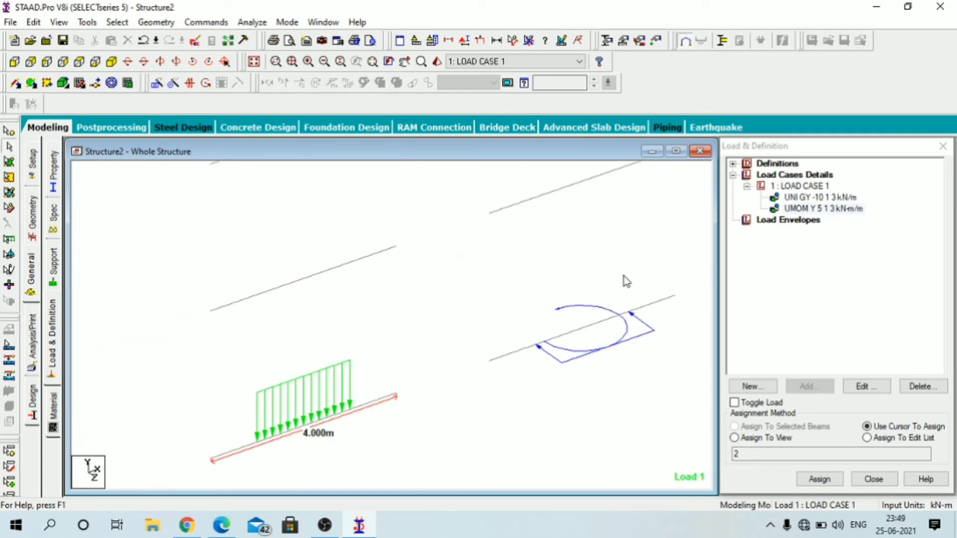
- Start a Concentrated Force member load in LOAD CASE 1 and set P to -10 kN
{"action": "left_click", "coordinate": [773, 190]}
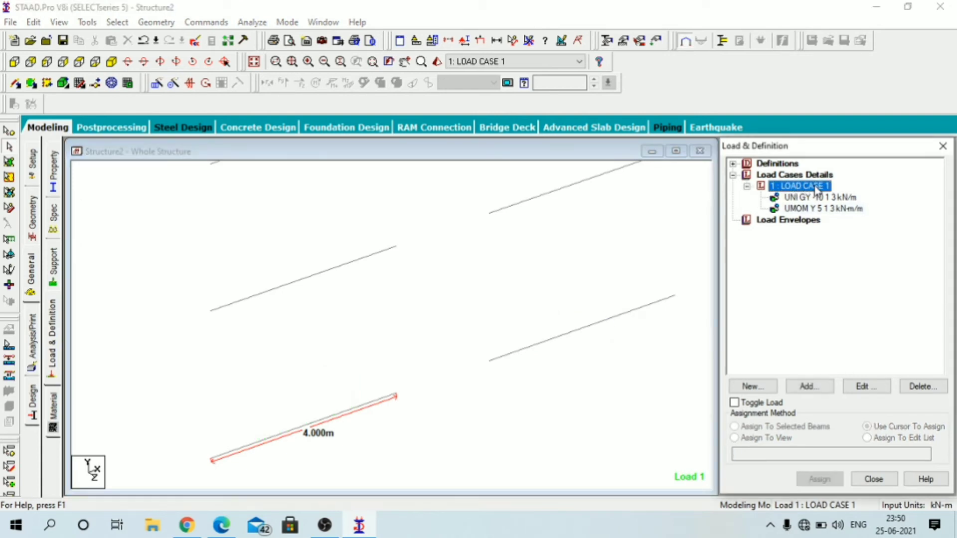
{"action": "left_click", "coordinate": [809, 386]}
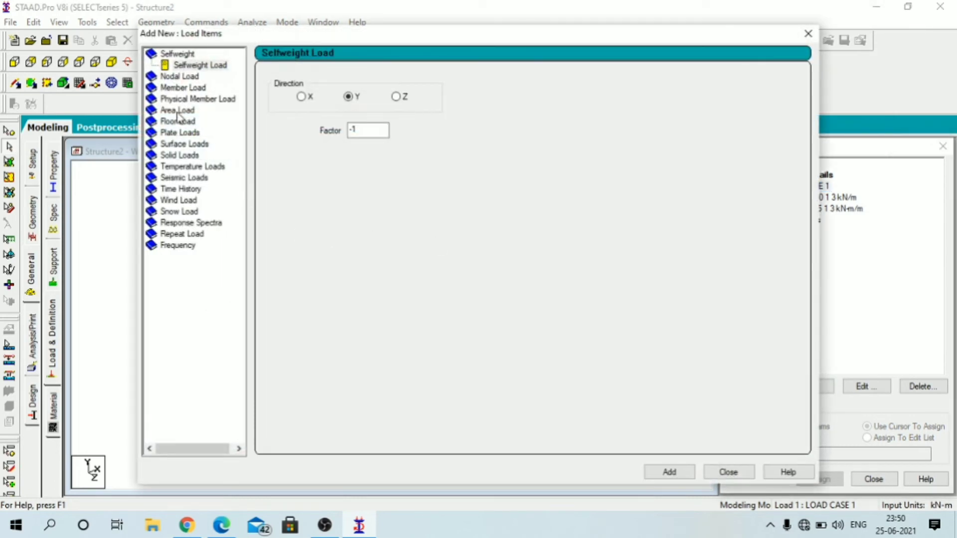
{"action": "left_click", "coordinate": [181, 88]}
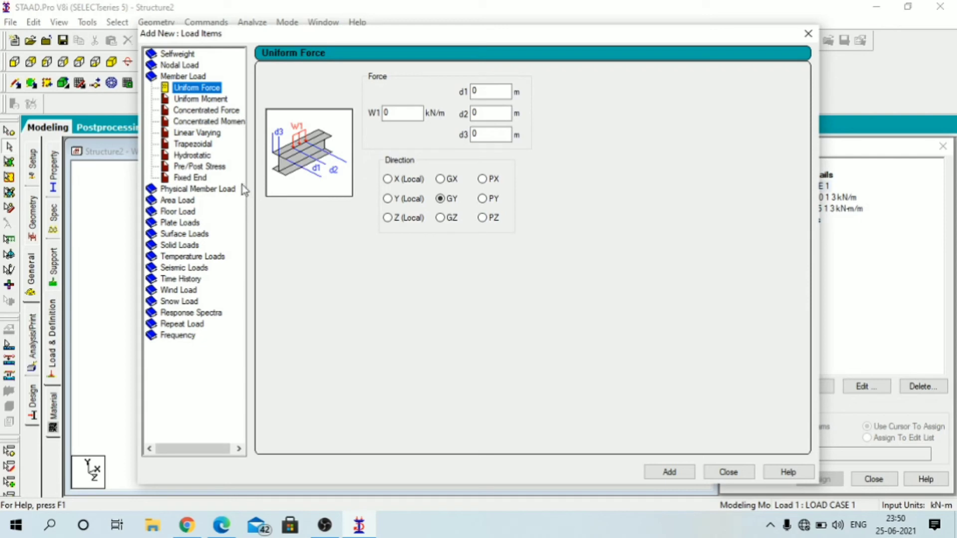
{"action": "left_click", "coordinate": [217, 111]}
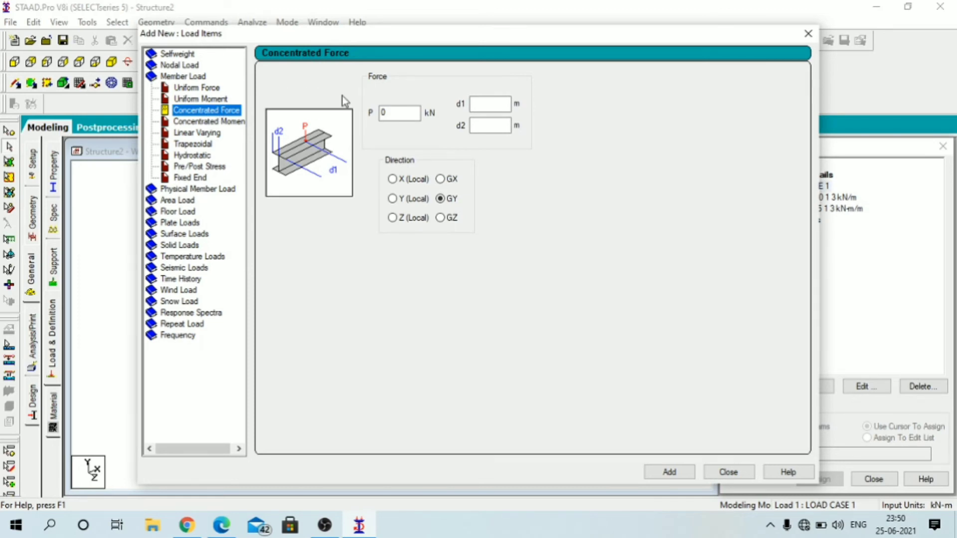
{"action": "double_click", "coordinate": [399, 114]}
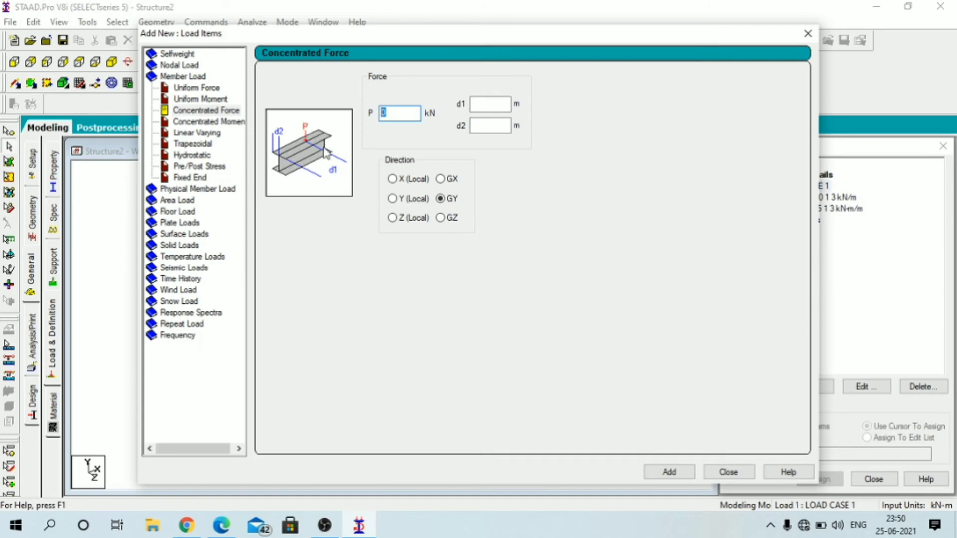
{"action": "type", "text": "-1"}
- Place the concentrated force at d1 = 3 m in the GY direction and add it to the load case
{"action": "left_click", "coordinate": [479, 101]}
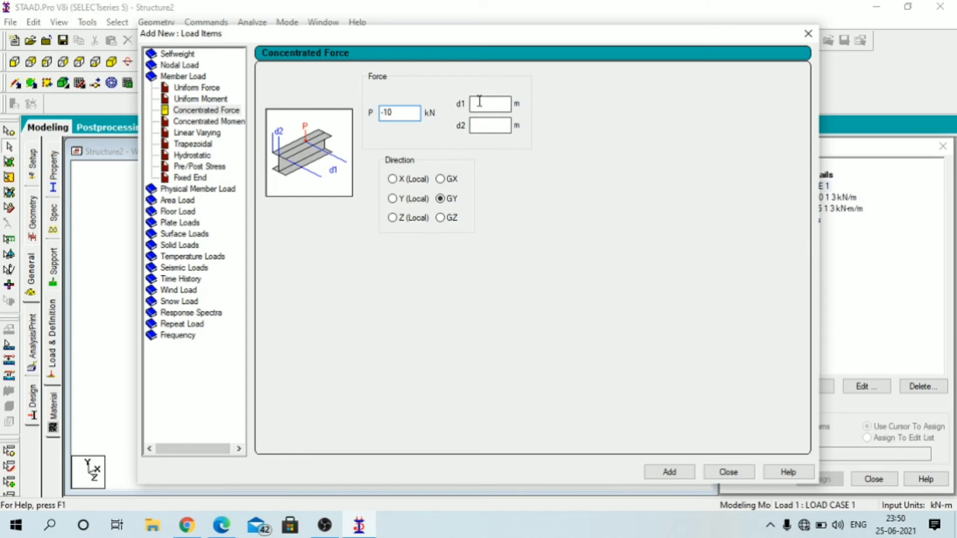
{"action": "left_click_drag", "start_coordinate": [261, 32], "coordinate": [500, 285]}
{"action": "scroll", "coordinate": [343, 340], "scroll_direction": "up", "scroll_amount": 3}
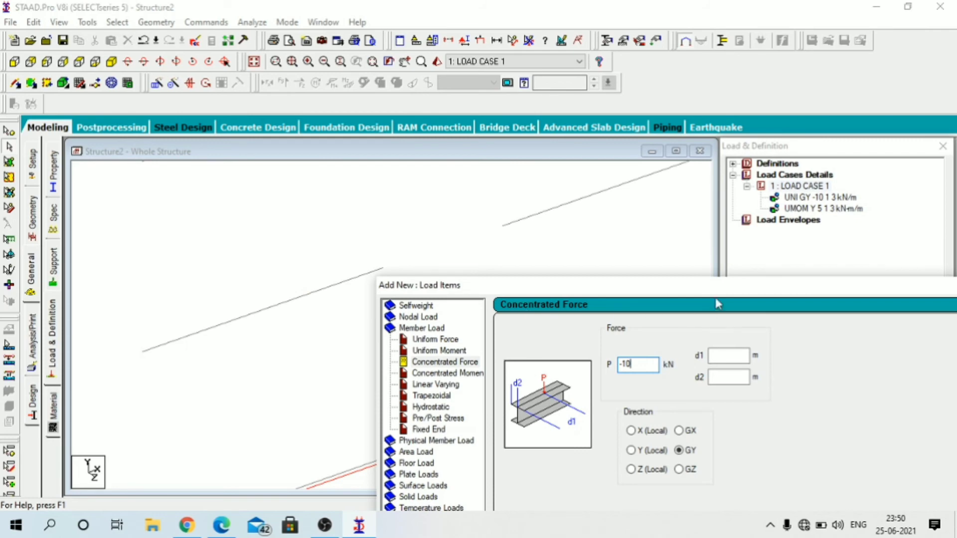
{"action": "left_click_drag", "start_coordinate": [712, 288], "coordinate": [466, 27]}
{"action": "left_click", "coordinate": [482, 95]}
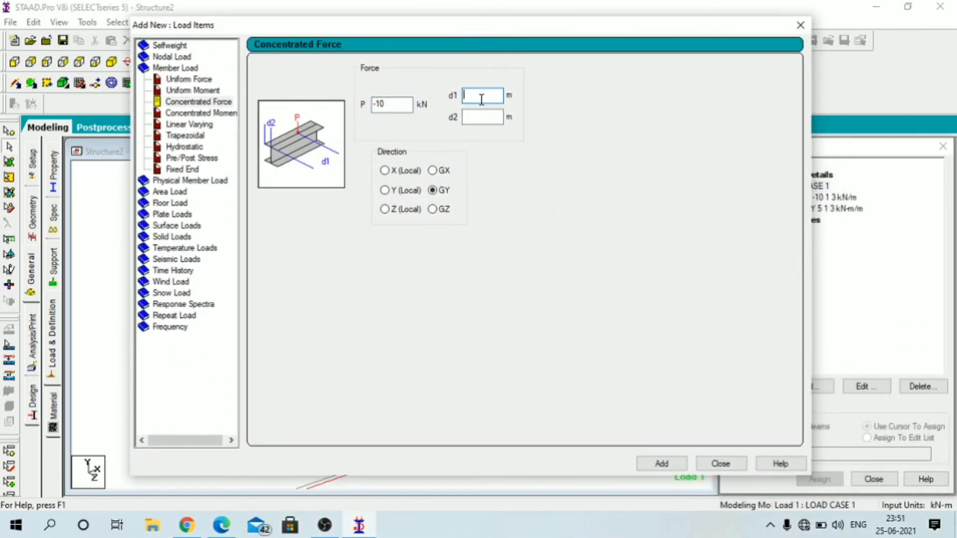
{"action": "type", "text": "3"}
{"action": "left_click", "coordinate": [661, 464]}
{"action": "left_click", "coordinate": [720, 465]}
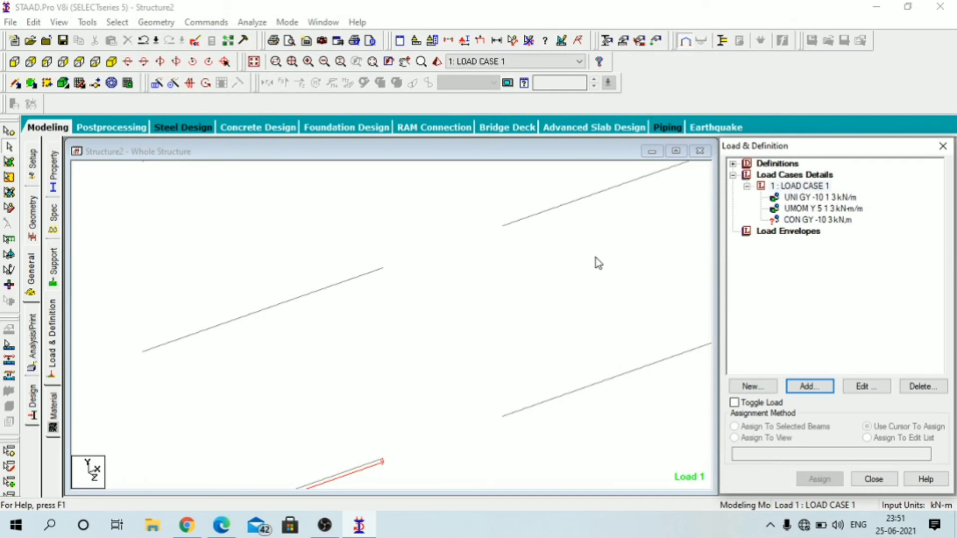
- Assign the CON GY -10 3 load to Beam 3, directly above the uniform-force beam, using the selected-beams method and declining the auto save
{"action": "left_click", "coordinate": [301, 302]}
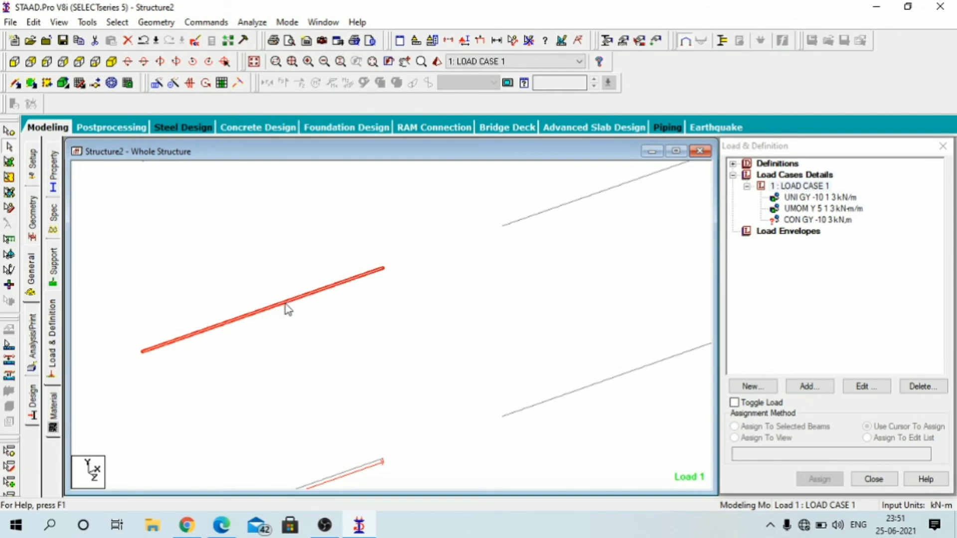
{"action": "left_click", "coordinate": [820, 221]}
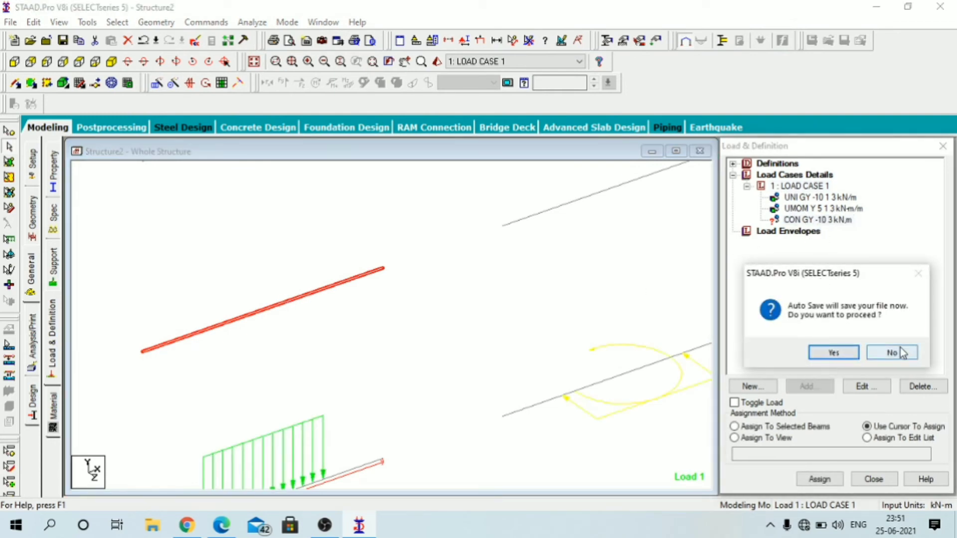
{"action": "left_click", "coordinate": [897, 352]}
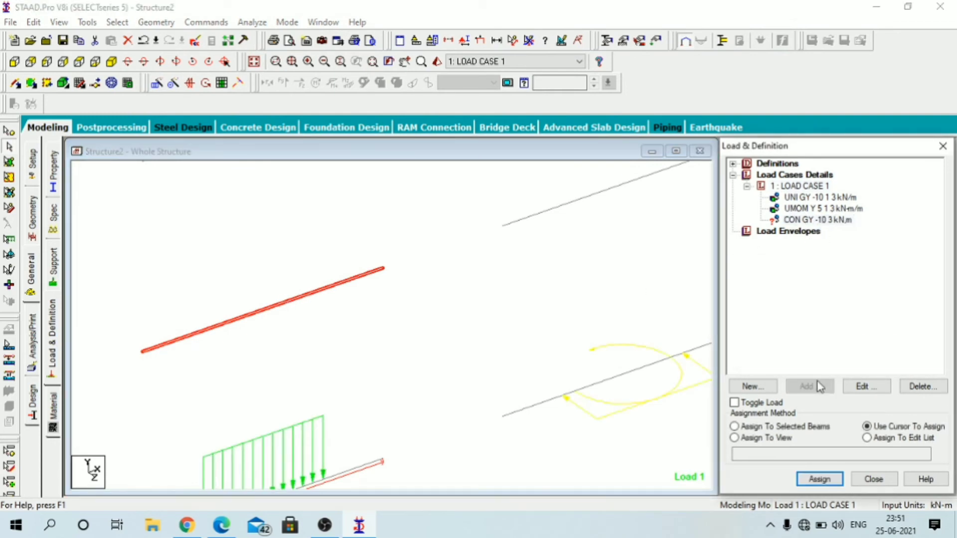
{"action": "left_click", "coordinate": [737, 429]}
{"action": "left_click", "coordinate": [820, 479]}
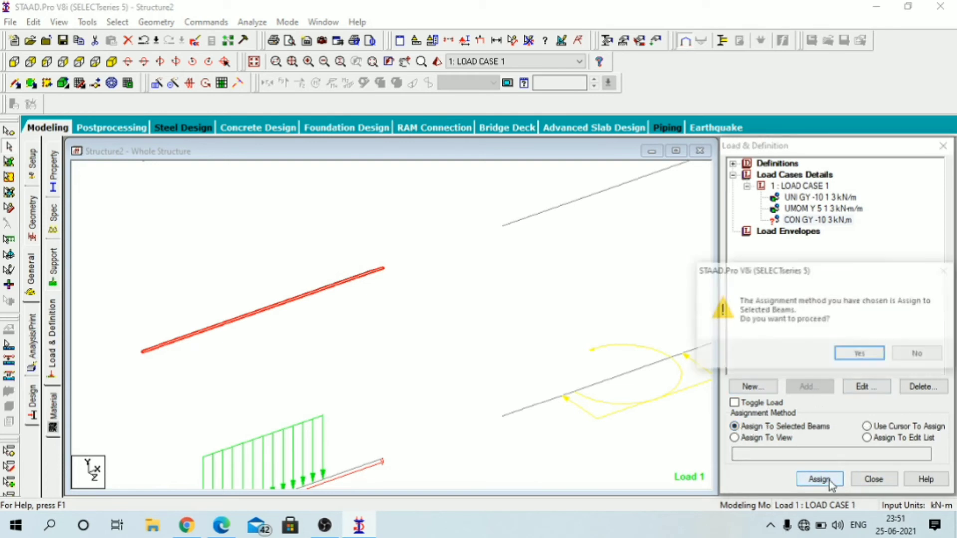
{"action": "left_click", "coordinate": [860, 353]}
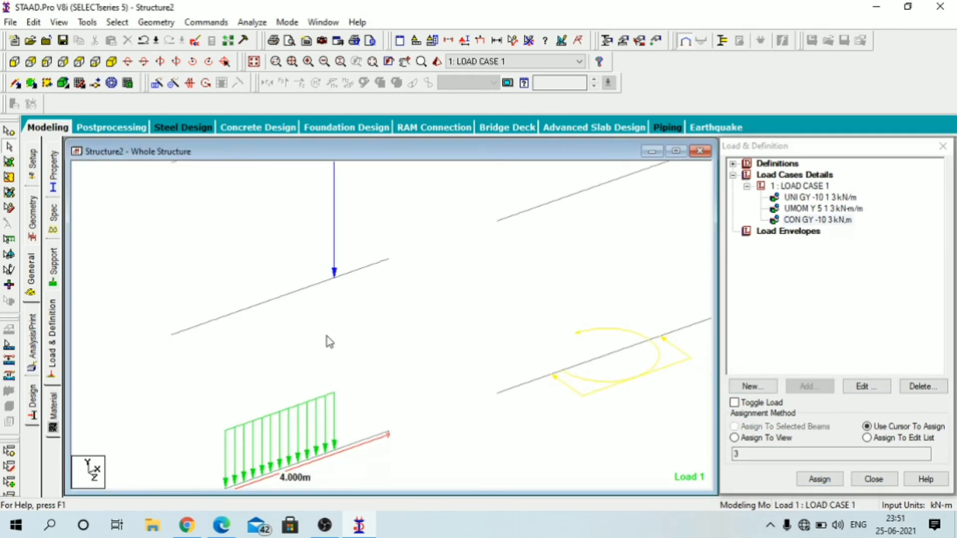
{"action": "middle_click_drag", "start_coordinate": [334, 283], "coordinate": [331, 402]}
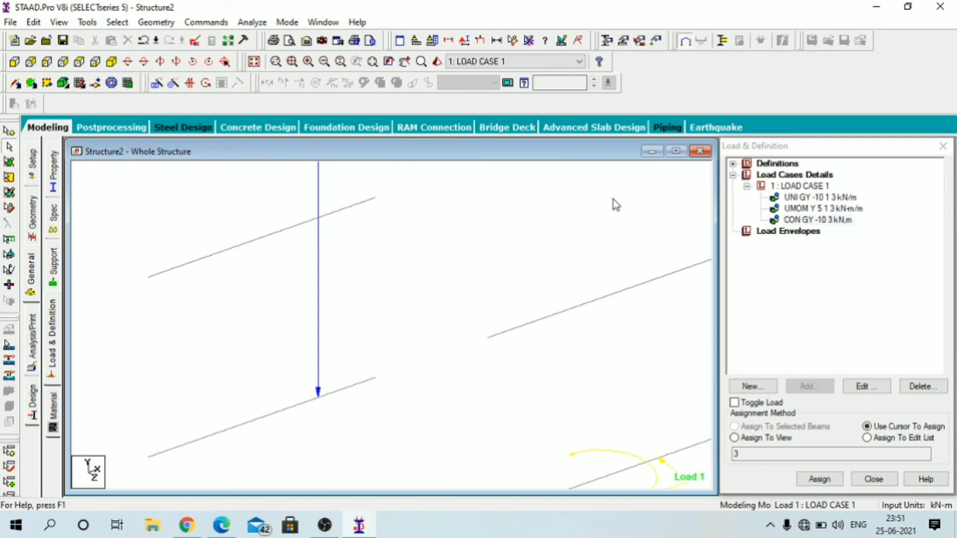
- Start a Concentrated Moment member load in LOAD CASE 1, comparing its inputs with those of Uniform Moment and Concentrated Force
{"action": "left_click", "coordinate": [774, 187]}
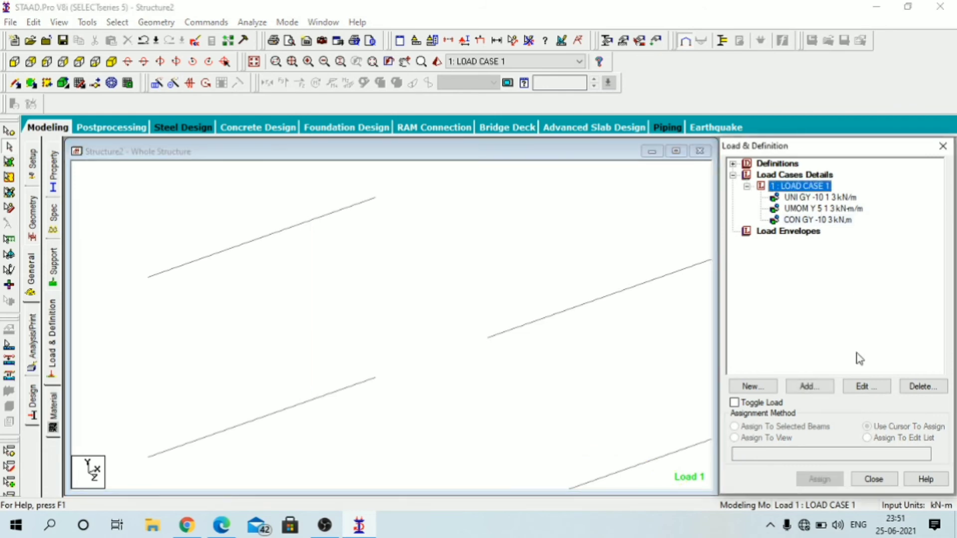
{"action": "left_click", "coordinate": [807, 387]}
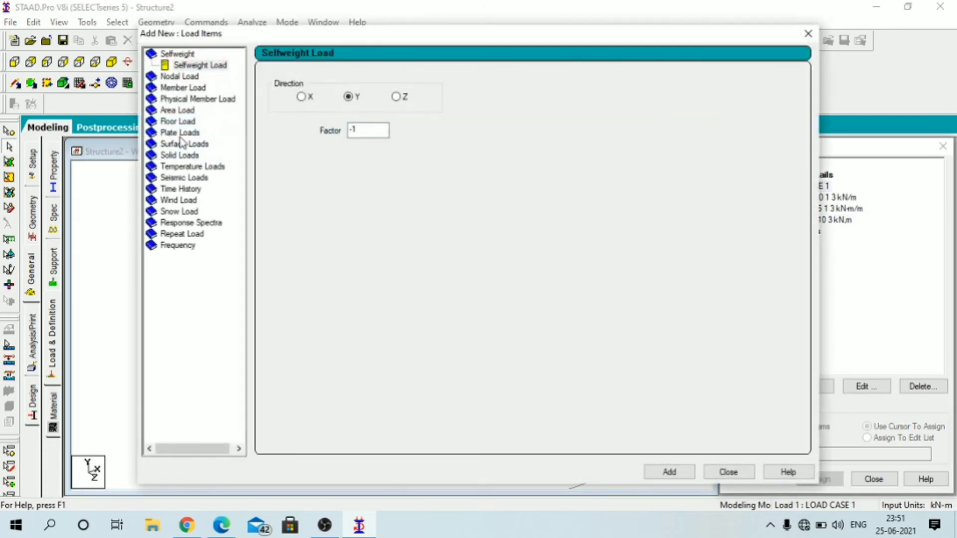
{"action": "left_click", "coordinate": [180, 88]}
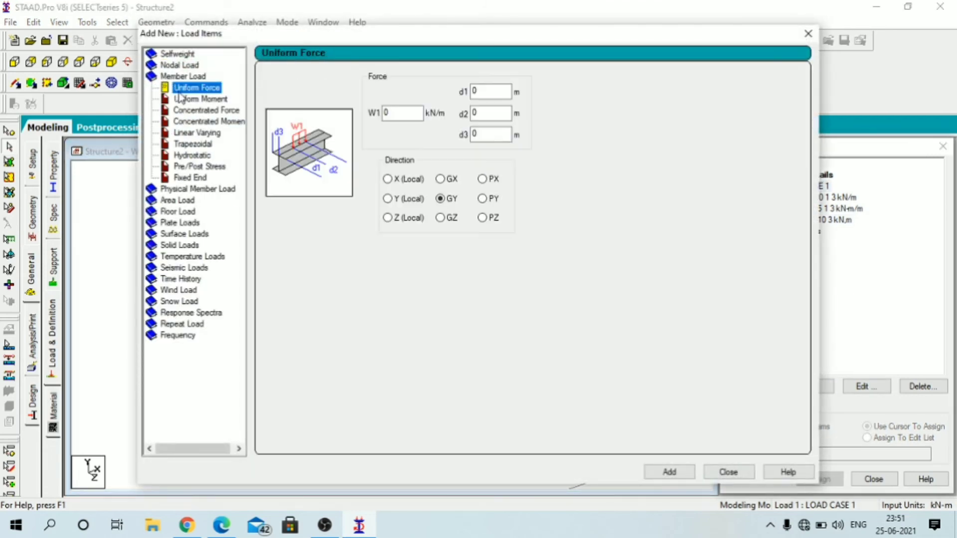
{"action": "left_click", "coordinate": [214, 124]}
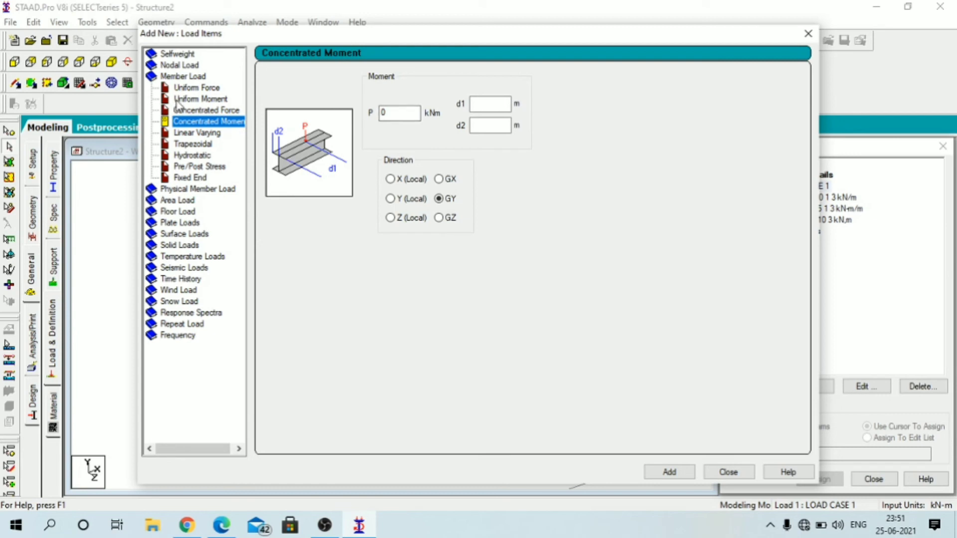
{"action": "left_click", "coordinate": [208, 99]}
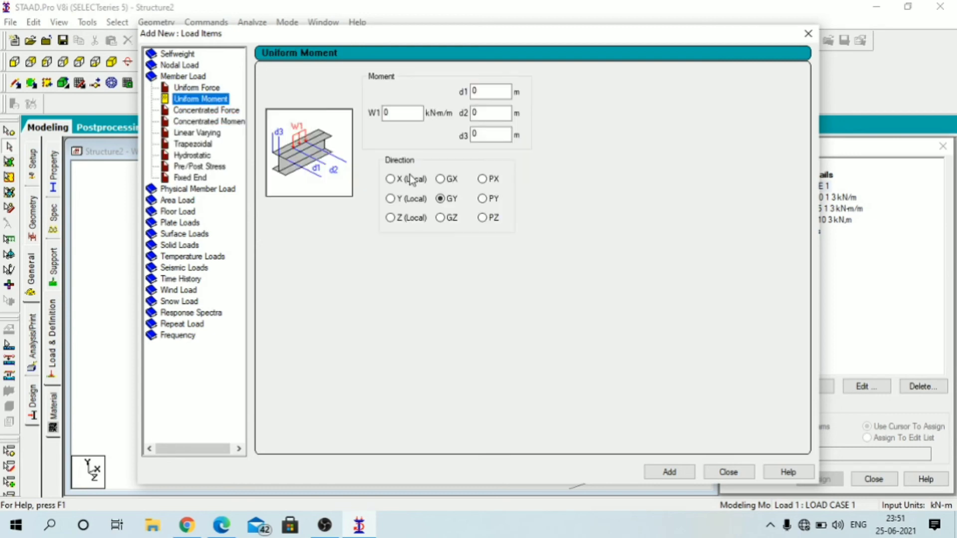
{"action": "left_click", "coordinate": [201, 122]}
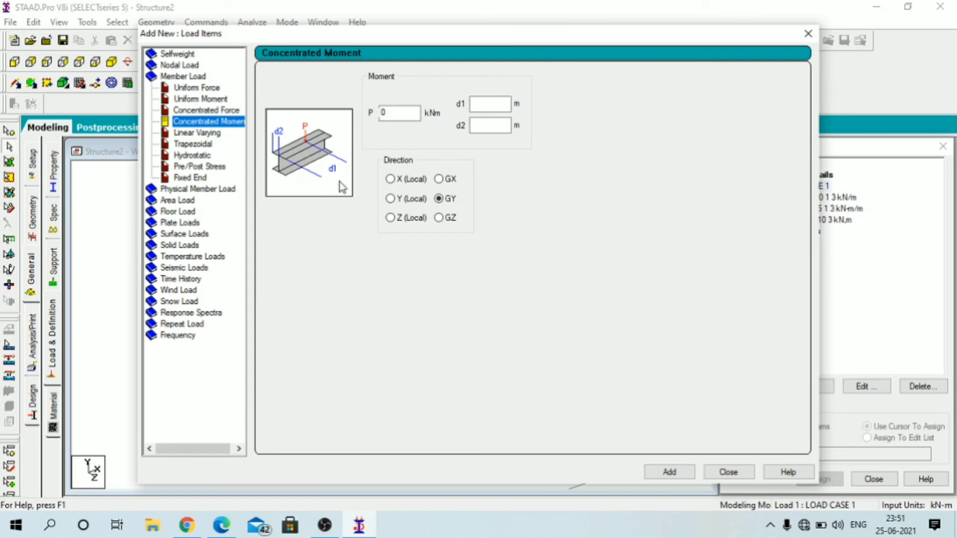
{"action": "left_click", "coordinate": [220, 110]}
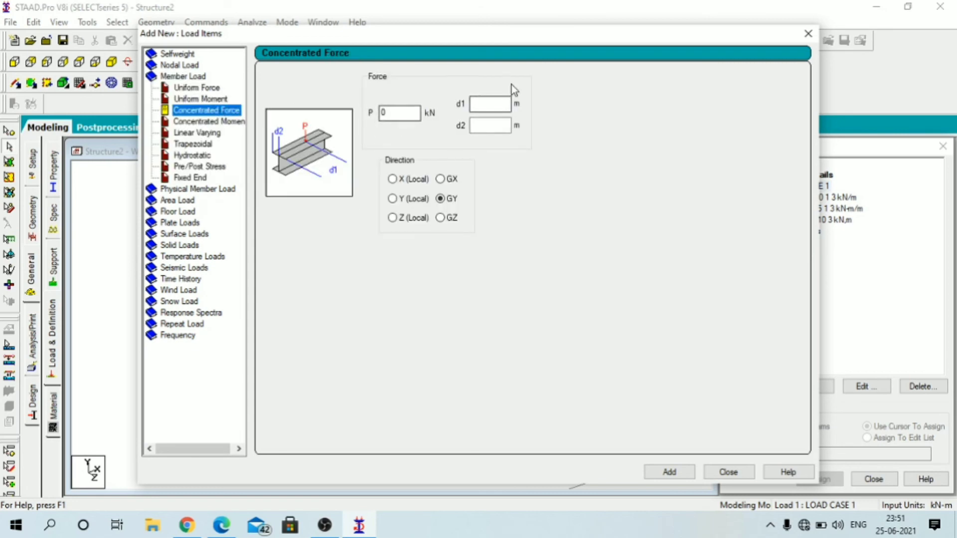
{"action": "left_click", "coordinate": [225, 123]}
- Define the concentrated moment with P = 10 kNm at d1 = 1.5 m in the X (Local) direction and add it to the load case
{"action": "key", "text": "Tab"}
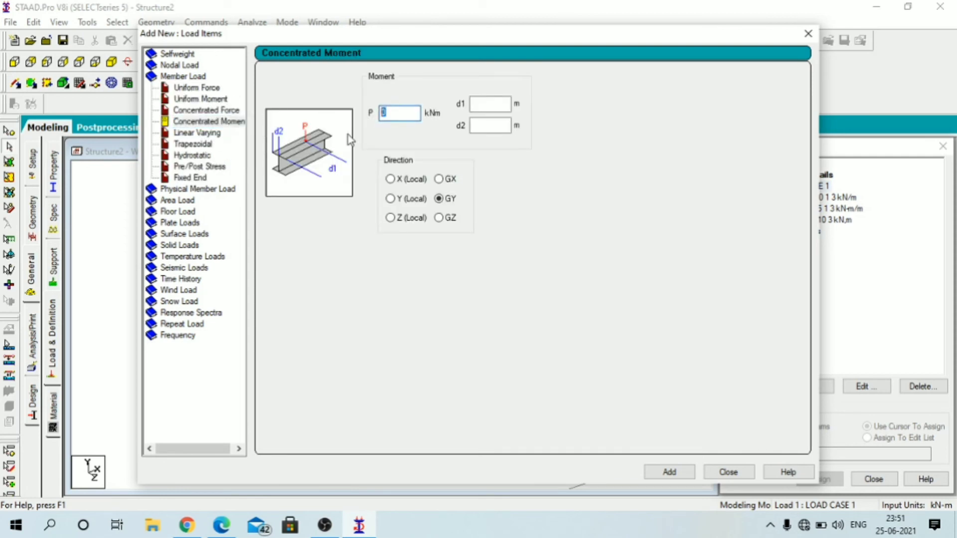
{"action": "type", "text": "1"}
{"action": "left_click", "coordinate": [488, 104]}
{"action": "type", "text": "1"}
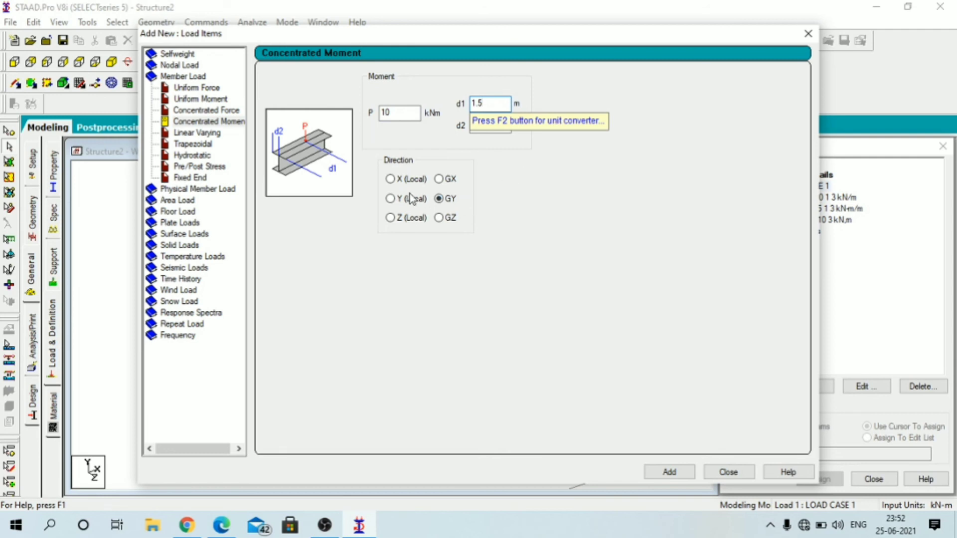
{"action": "left_click", "coordinate": [390, 178]}
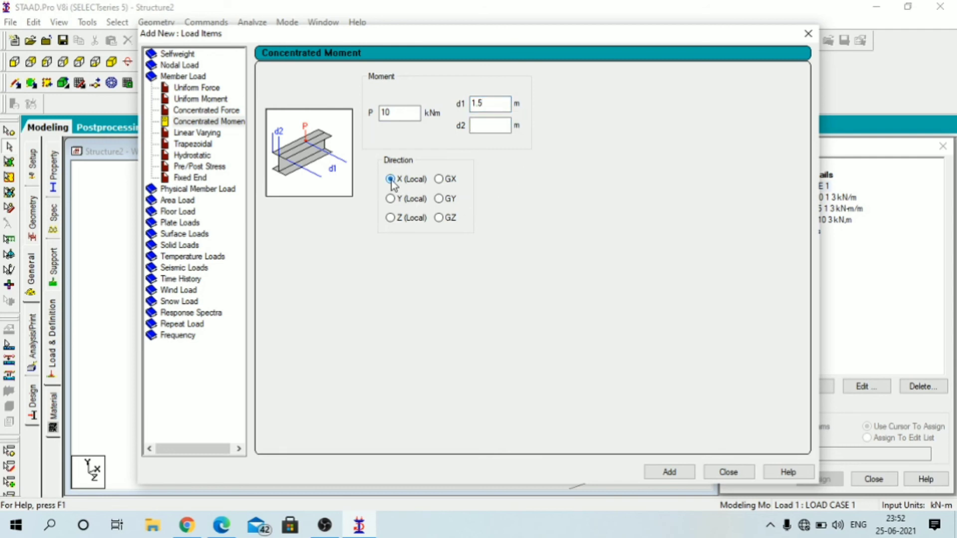
{"action": "left_click", "coordinate": [675, 472]}
{"action": "left_click", "coordinate": [724, 473]}
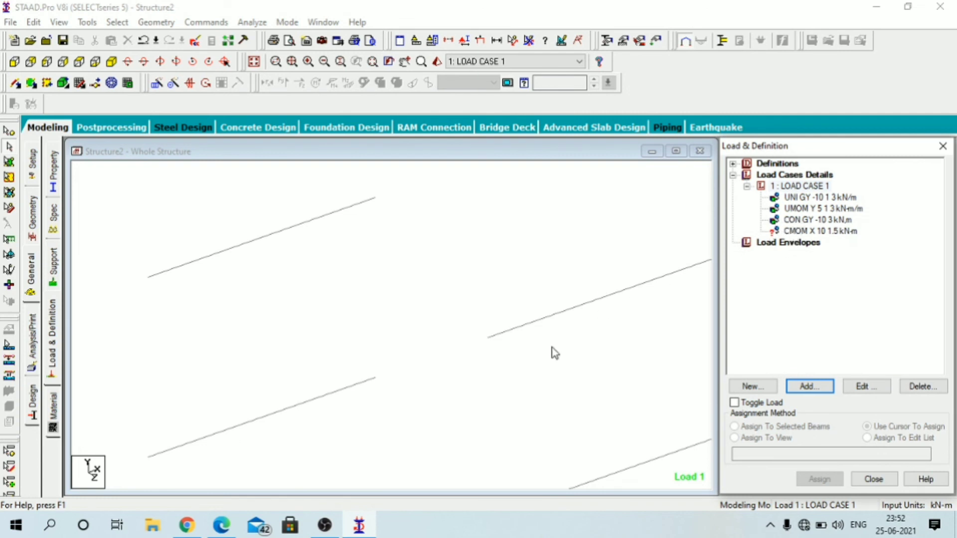
- Assign the CMOM X 10 1.5 load to Beam 4, directly above the uniform-moment beam, using the selected-beams method
{"action": "scroll", "coordinate": [540, 363], "scroll_direction": "down", "scroll_amount": 3}
{"action": "left_click", "coordinate": [540, 363]}
{"action": "middle_click_drag", "start_coordinate": [618, 228], "coordinate": [543, 252]}
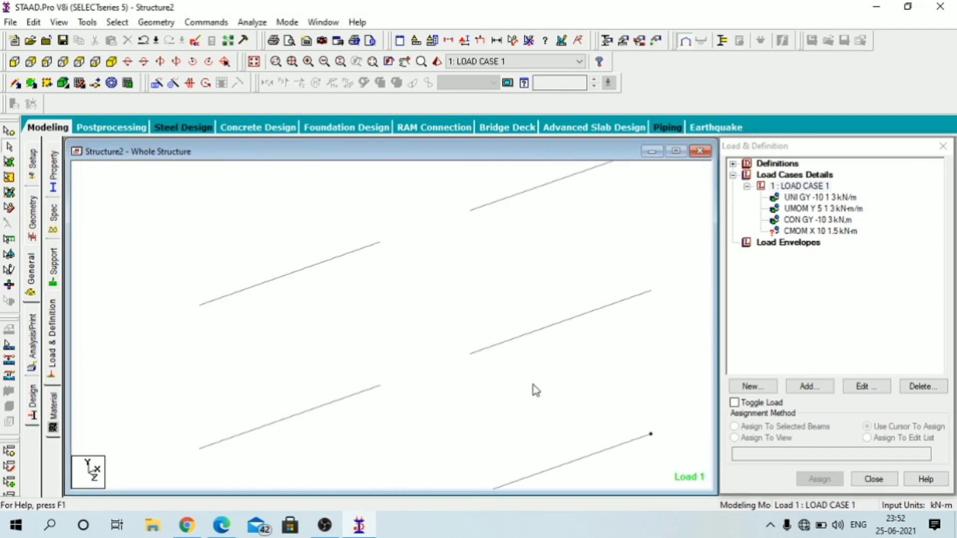
{"action": "scroll", "coordinate": [519, 357], "scroll_direction": "up", "scroll_amount": 1}
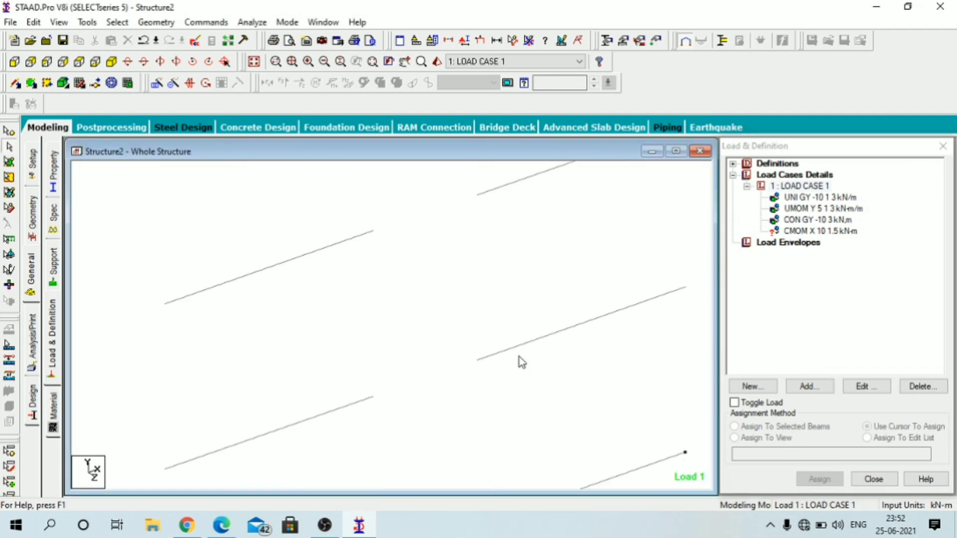
{"action": "left_click", "coordinate": [551, 334]}
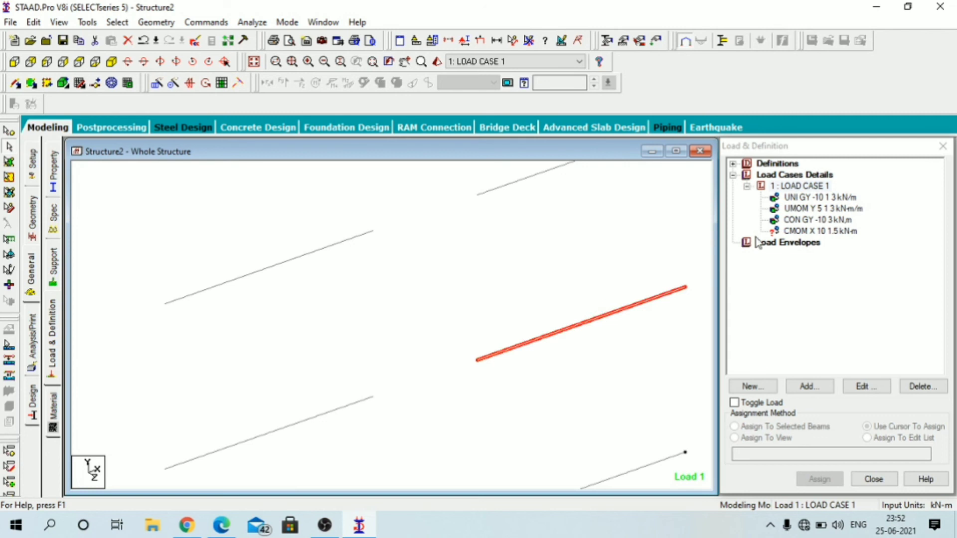
{"action": "left_click", "coordinate": [811, 231]}
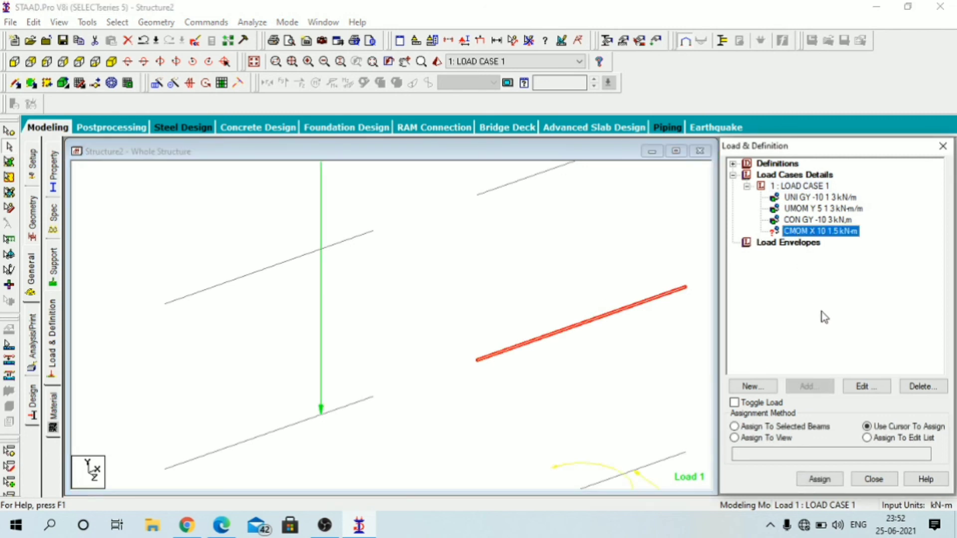
{"action": "left_click", "coordinate": [734, 426]}
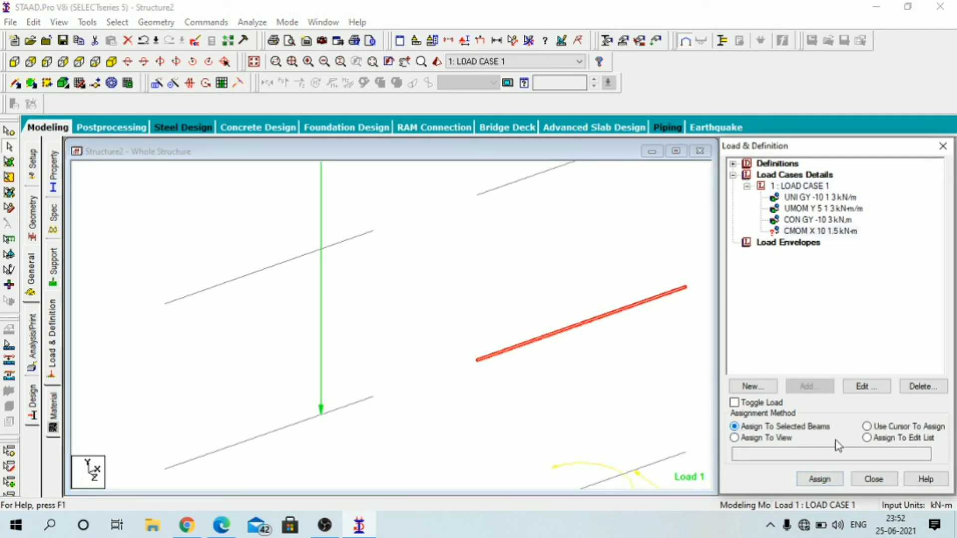
{"action": "left_click", "coordinate": [817, 479]}
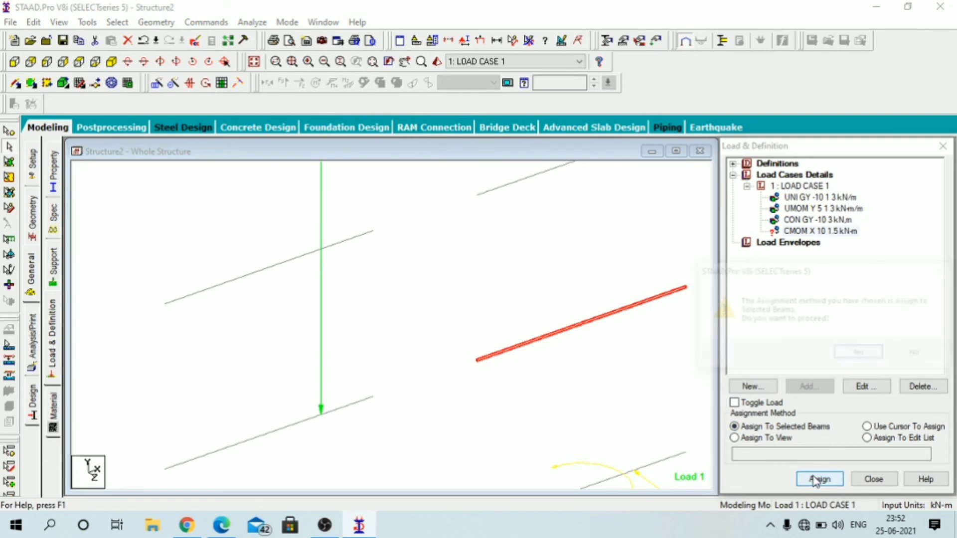
{"action": "left_click", "coordinate": [857, 352]}
{"action": "left_click", "coordinate": [640, 354]}
- Reduce the concentrated moment on Beam 4 by setting P to 3 kNm
{"action": "scroll", "coordinate": [641, 354], "scroll_direction": "down", "scroll_amount": 4}
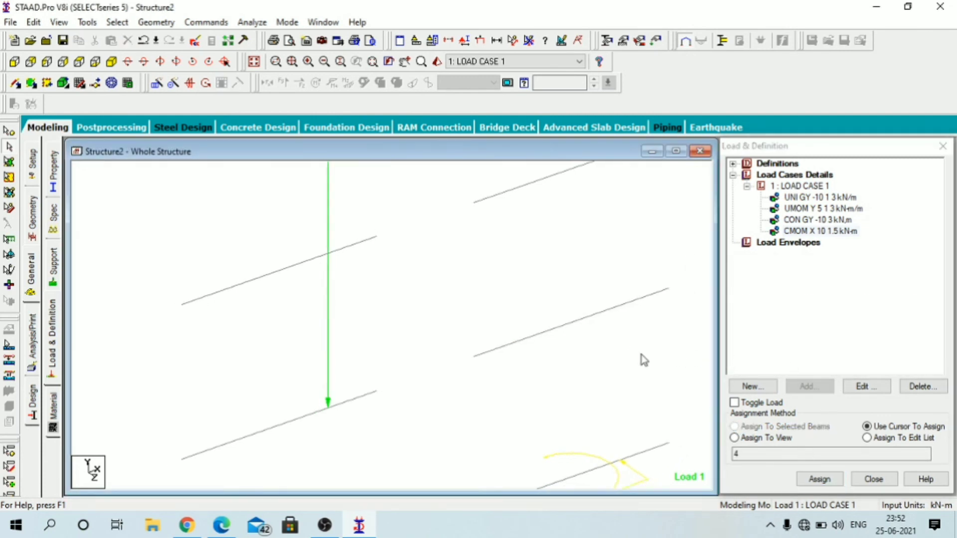
{"action": "scroll", "coordinate": [555, 312], "scroll_direction": "down", "scroll_amount": 4}
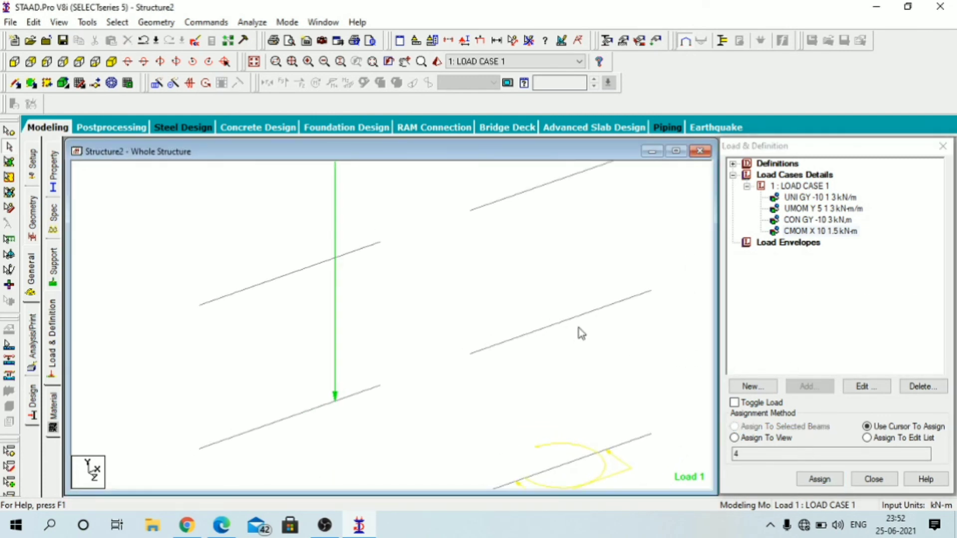
{"action": "scroll", "coordinate": [580, 327], "scroll_direction": "down", "scroll_amount": 5}
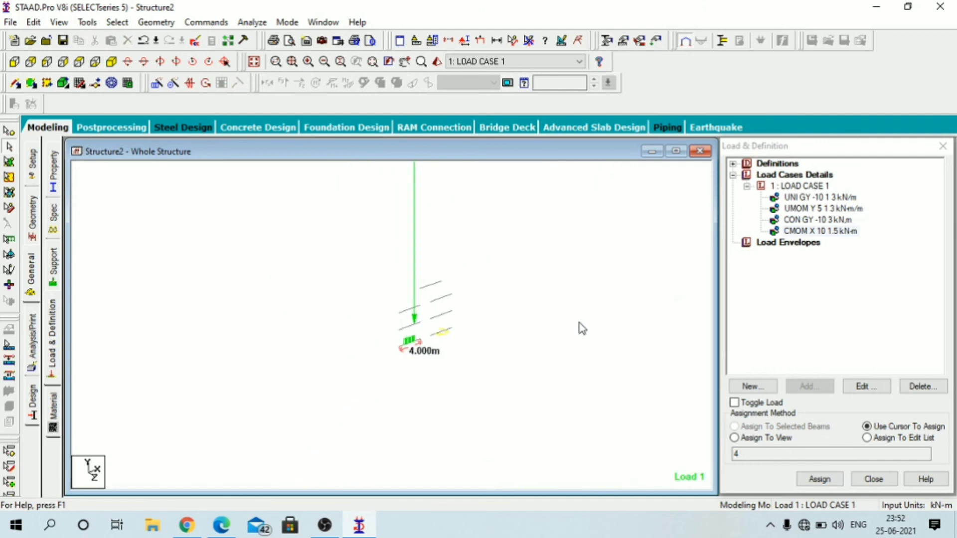
{"action": "scroll", "coordinate": [435, 348], "scroll_direction": "down", "scroll_amount": 4}
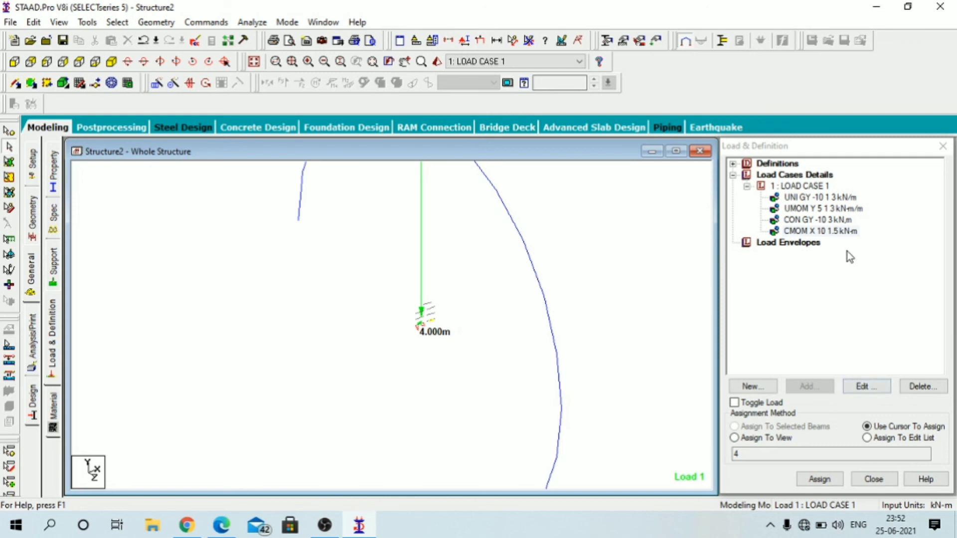
{"action": "left_click", "coordinate": [847, 231]}
{"action": "left_click", "coordinate": [864, 393]}
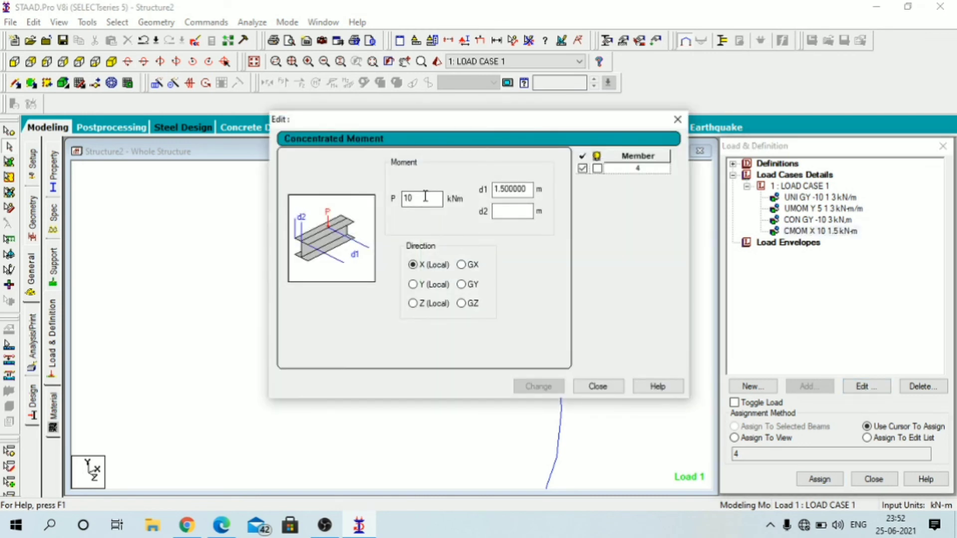
{"action": "left_click_drag", "start_coordinate": [425, 196], "coordinate": [386, 214]}
{"action": "type", "text": "3"}
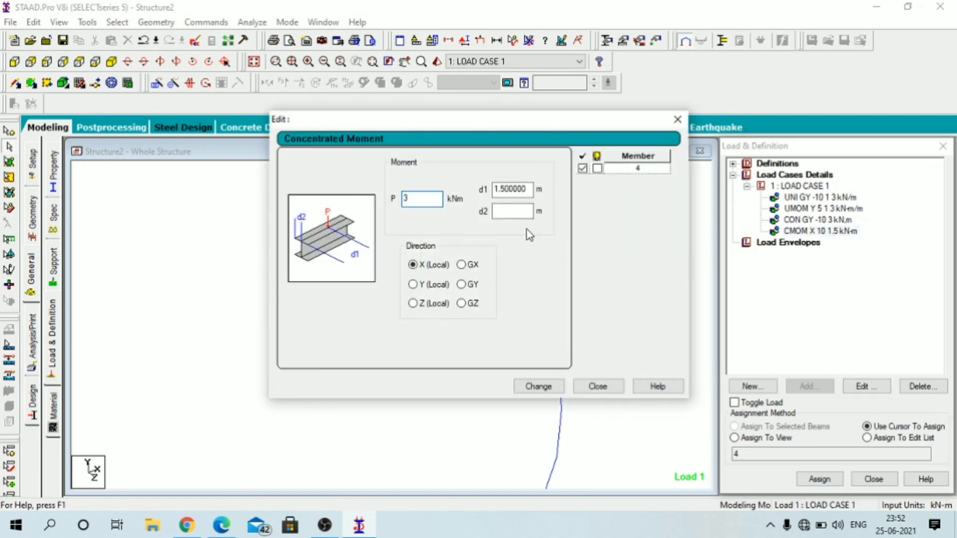
{"action": "left_click", "coordinate": [538, 387]}
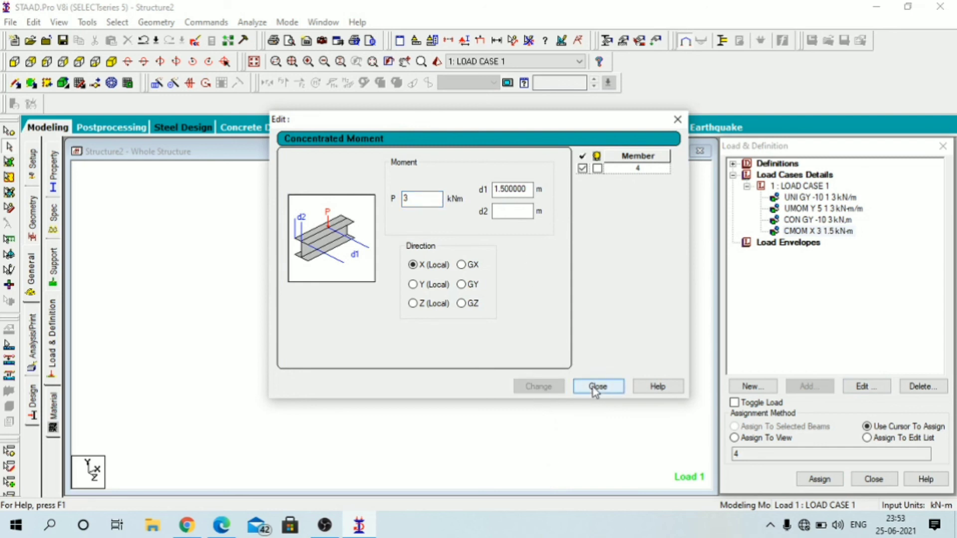
{"action": "left_click", "coordinate": [595, 387]}
- Examine the edited concentrated moment on Beam 4 alongside the neighbouring loaded and unloaded beams
{"action": "scroll", "coordinate": [453, 328], "scroll_direction": "up", "scroll_amount": 5}
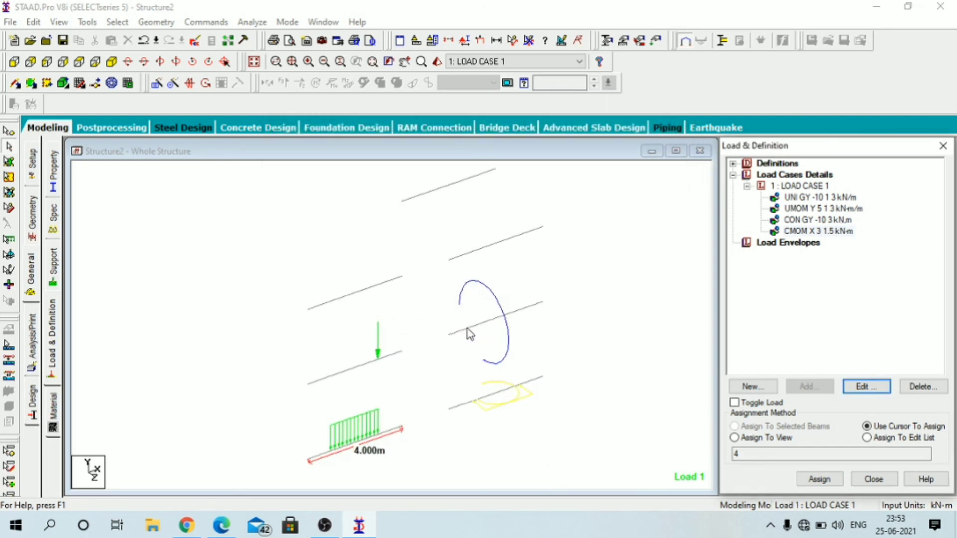
{"action": "scroll", "coordinate": [518, 351], "scroll_direction": "up", "scroll_amount": 2}
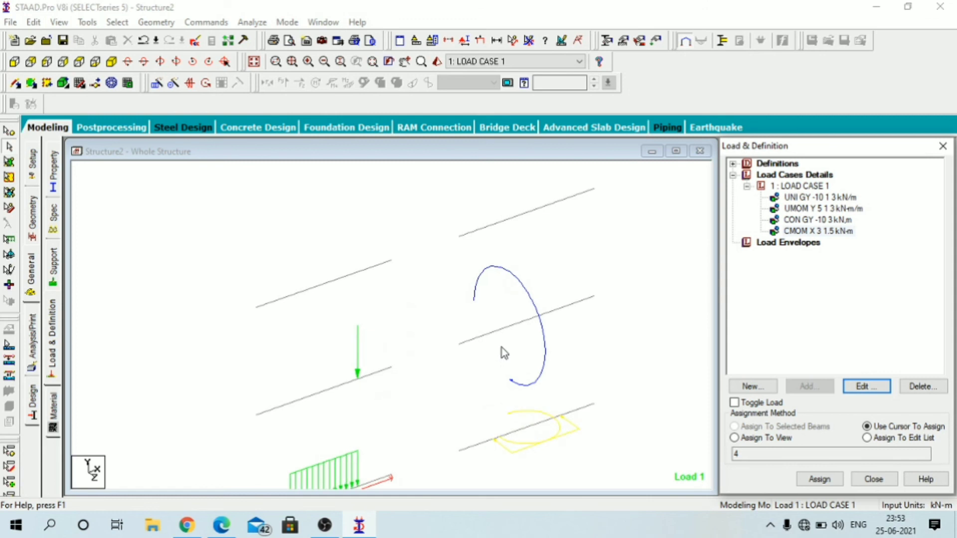
{"action": "left_click", "coordinate": [518, 314]}
{"action": "scroll", "coordinate": [528, 374], "scroll_direction": "up", "scroll_amount": 2}
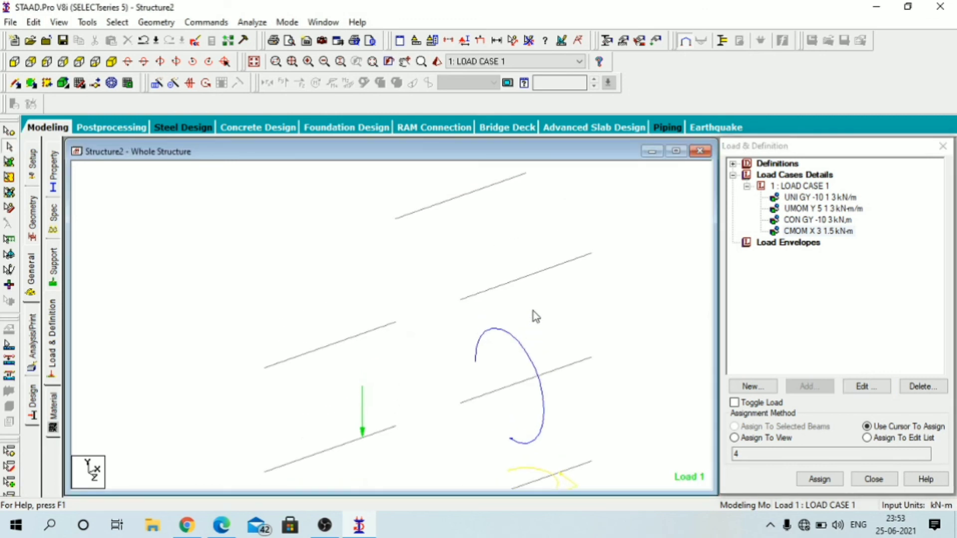
{"action": "middle_click_drag", "start_coordinate": [533, 311], "coordinate": [505, 346]}
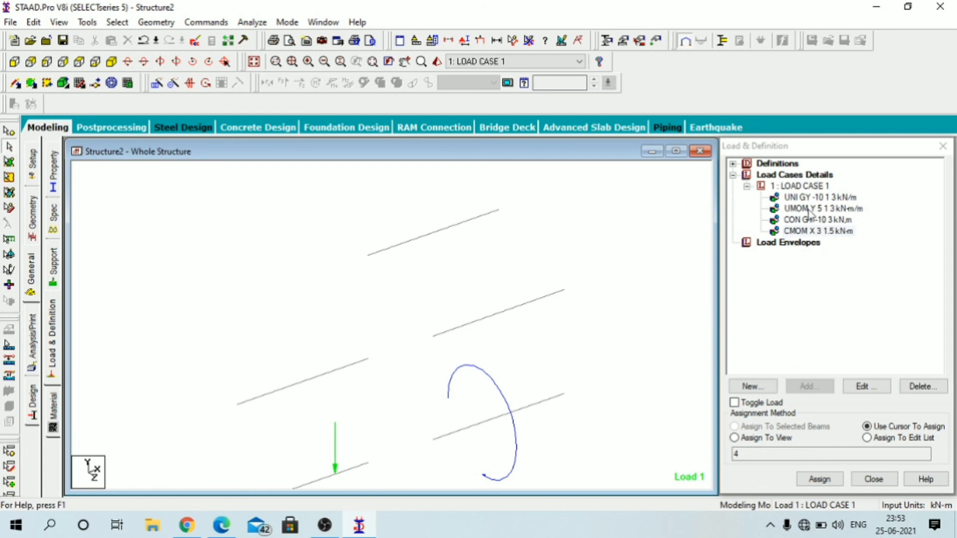
{"action": "left_click", "coordinate": [791, 186]}
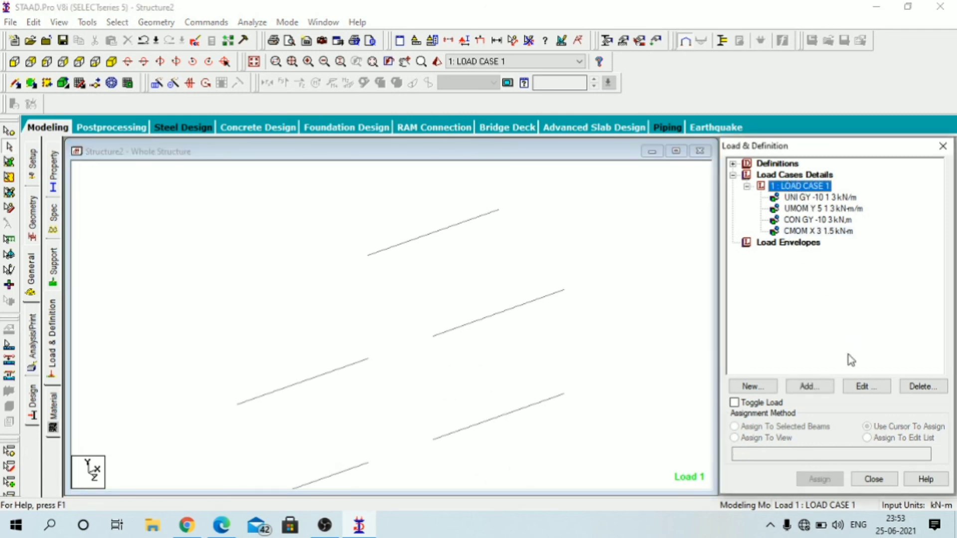
{"action": "left_click", "coordinate": [823, 392]}
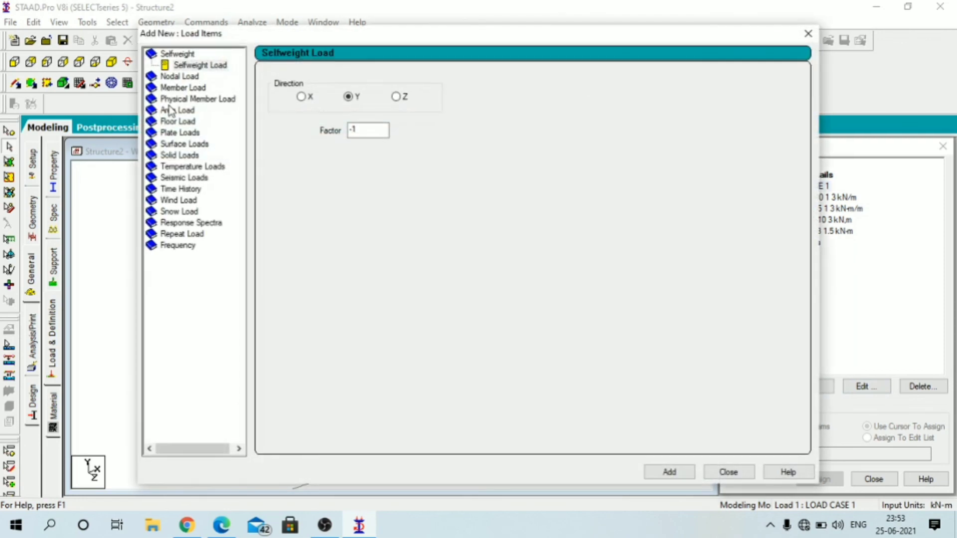
{"action": "left_click", "coordinate": [181, 89]}
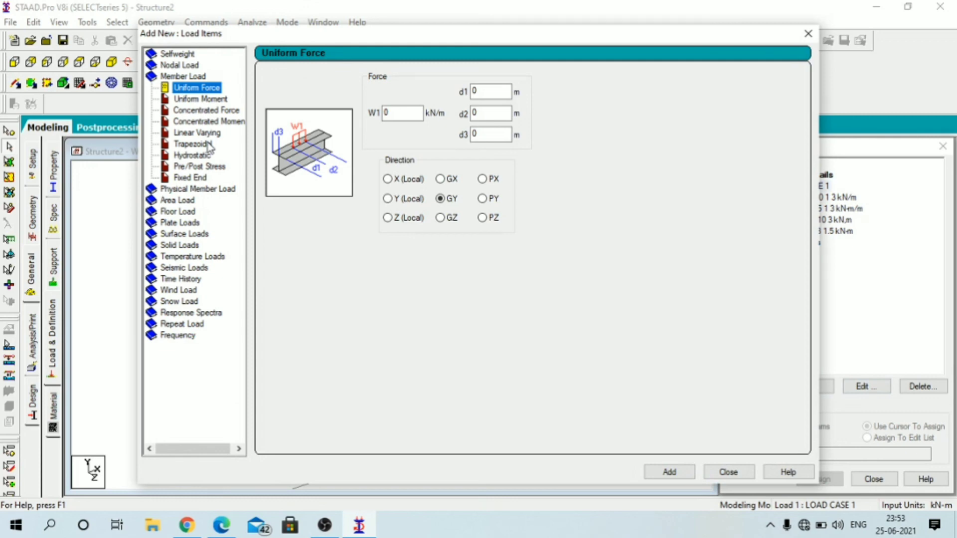
{"action": "left_click", "coordinate": [725, 476]}
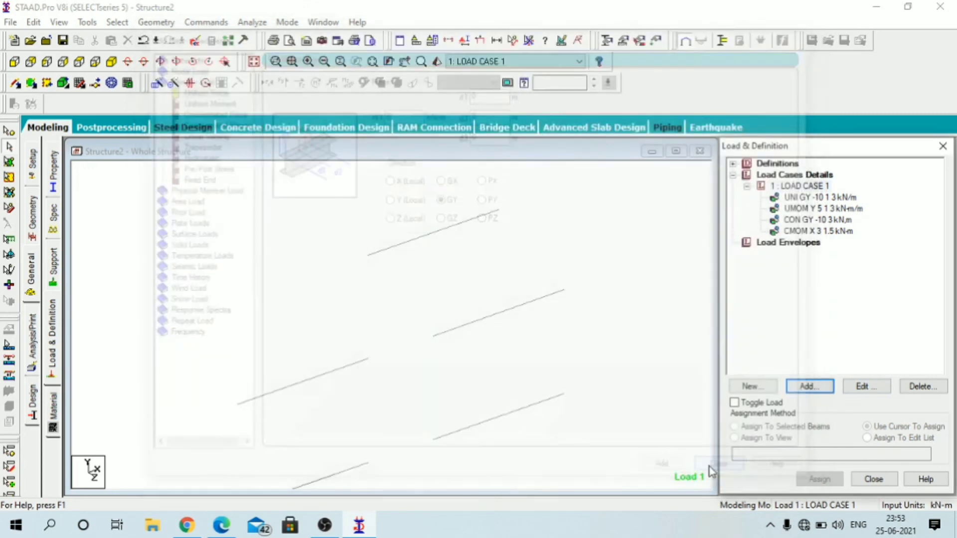